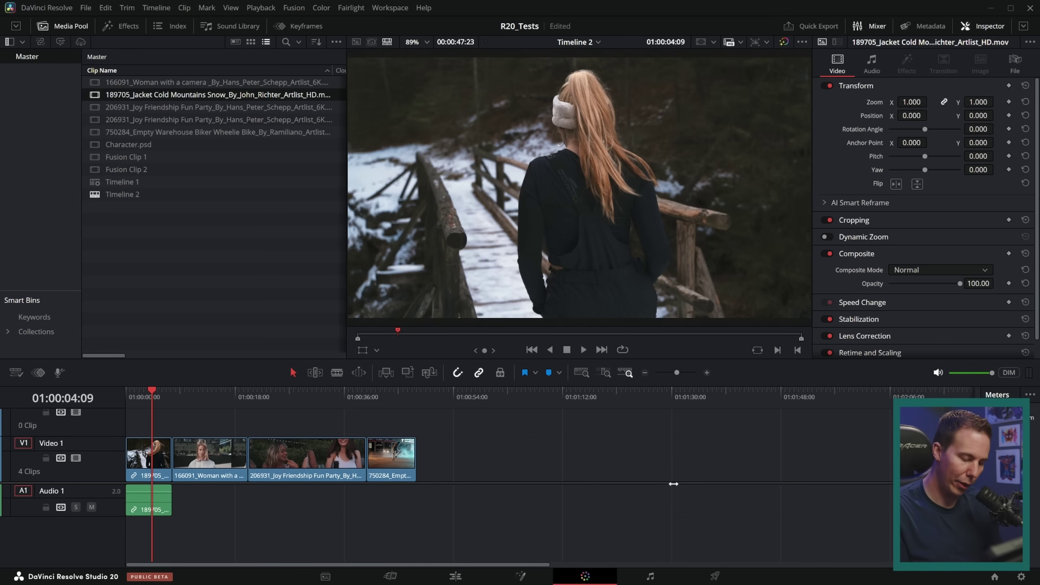
# On the Color page, move to 01:00:05:19 and place a Magic Mask point on the woman's sweater
pyautogui.hotkey('shift', '6')
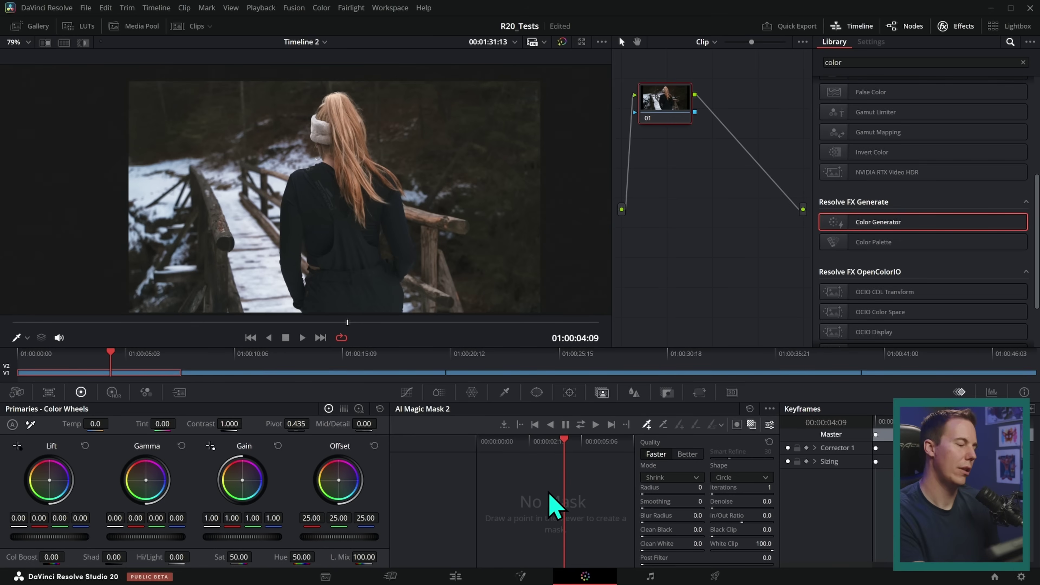
pyautogui.moveTo(111, 354); pyautogui.dragTo(139, 365)
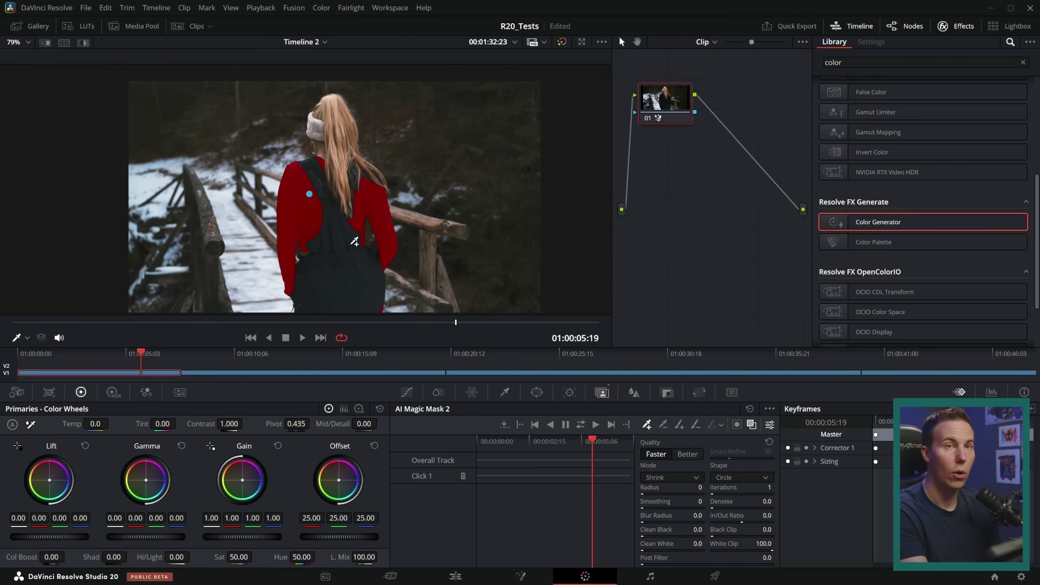
# Add two more Magic Mask points, on the overalls and near the arm gap, to extend the mask over the whole woman
pyautogui.scroll(5, 355, 236)
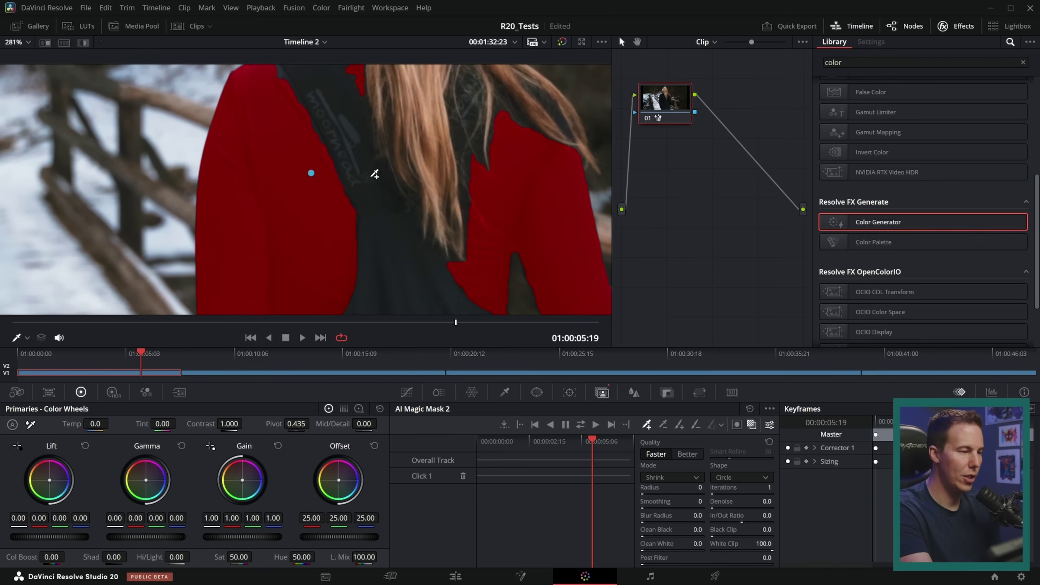
pyautogui.moveTo(371, 177); pyautogui.dragTo(371, 191)
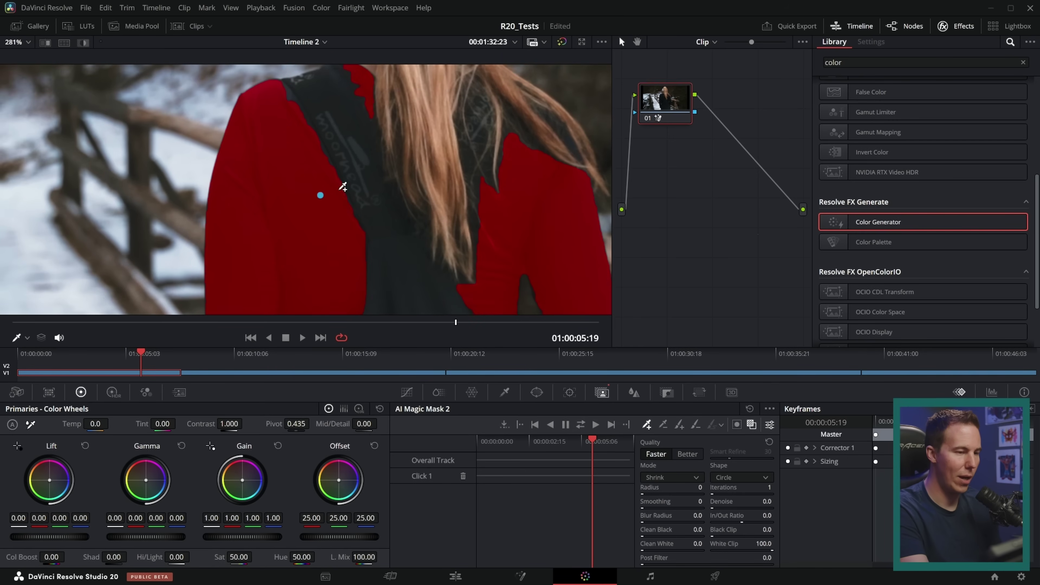
pyautogui.scroll(-3, 469, 240)
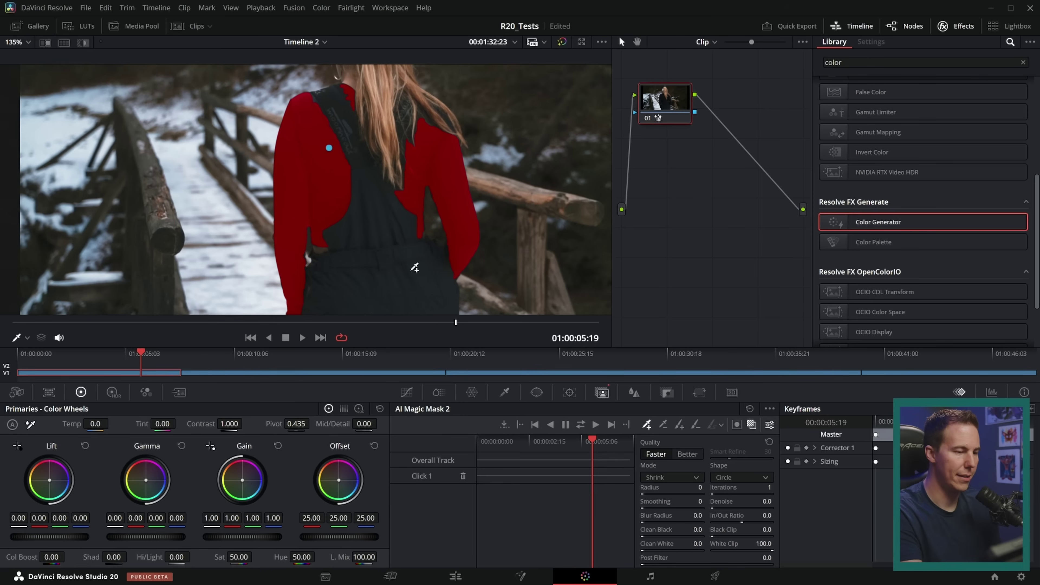
pyautogui.click(525, 224)
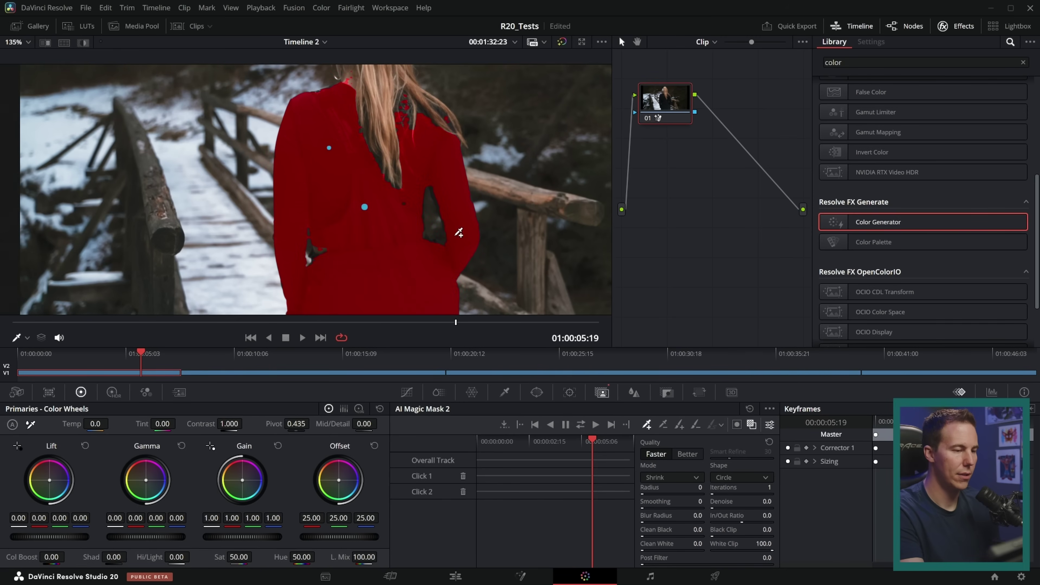
pyautogui.moveTo(508, 227); pyautogui.dragTo(493, 217)
pyautogui.click(411, 207)
# Set the Magic Mask quality to Better to refine the edges around the hair and headband
pyautogui.scroll(-3, 414, 246)
pyautogui.moveTo(446, 245); pyautogui.dragTo(485, 237)
pyautogui.scroll(3, 443, 174)
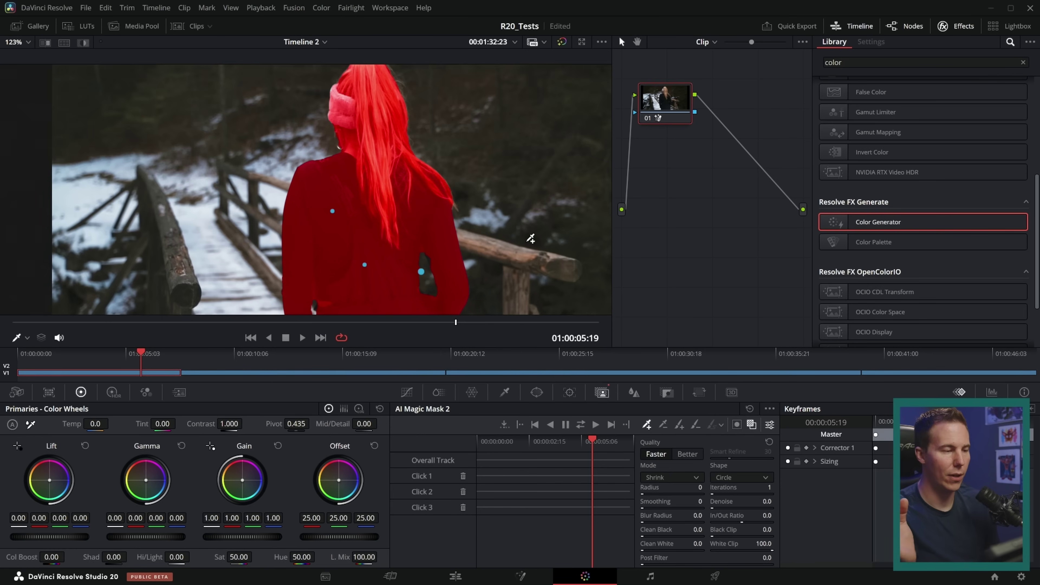
pyautogui.scroll(5, 487, 152)
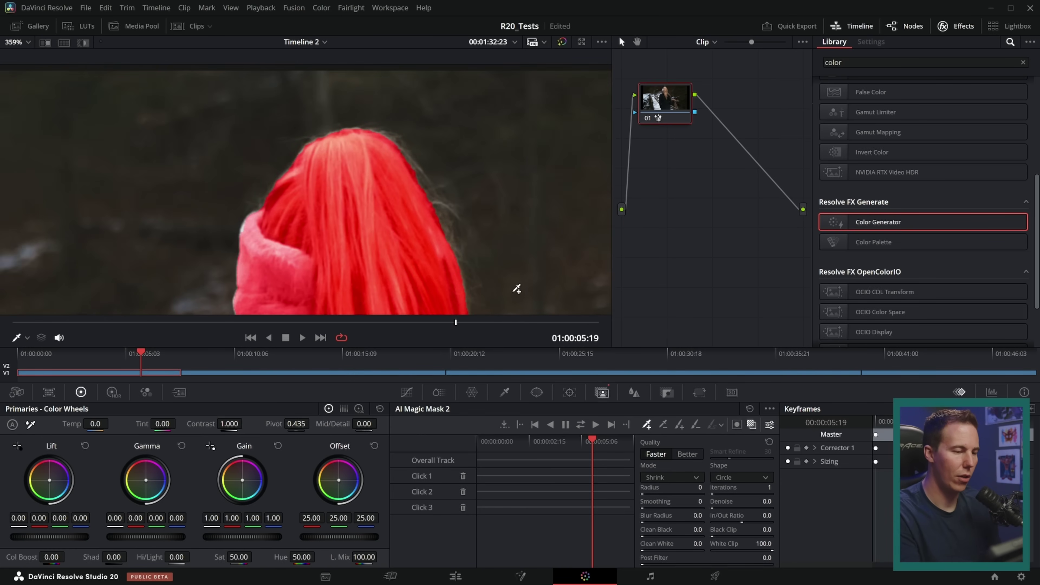
pyautogui.moveTo(517, 288); pyautogui.dragTo(494, 188)
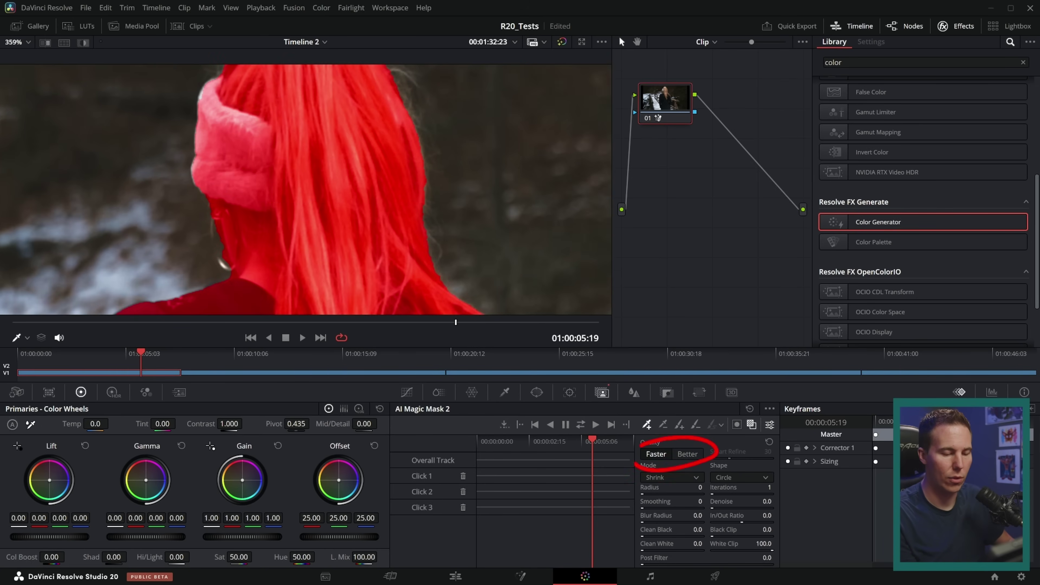
pyautogui.click(689, 457)
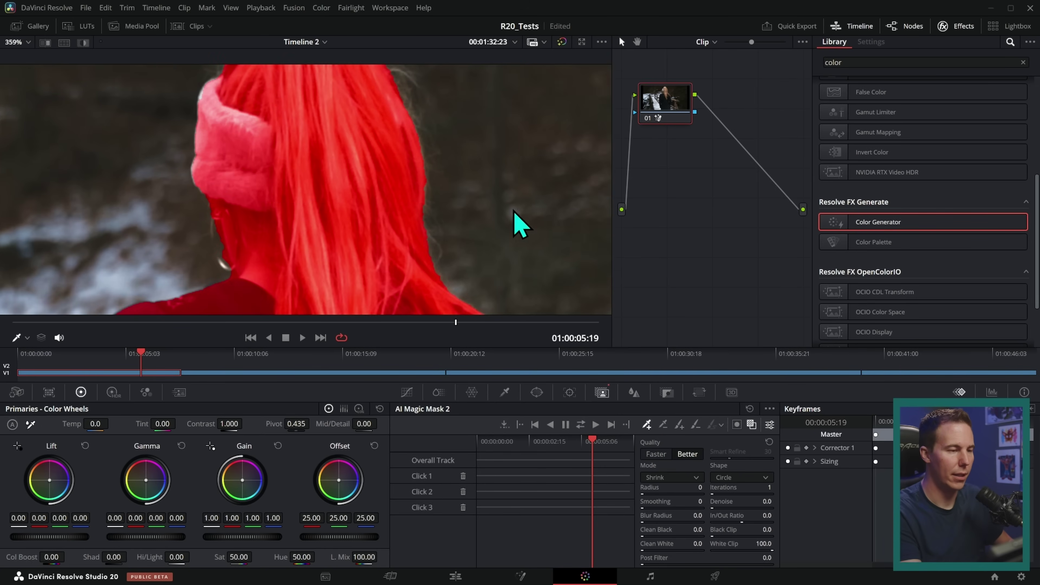
# Examine the refined mask edges around the hair, headband and shoulders, toggling the mask overlay off and on to compare
pyautogui.moveTo(494, 153); pyautogui.dragTo(524, 208)
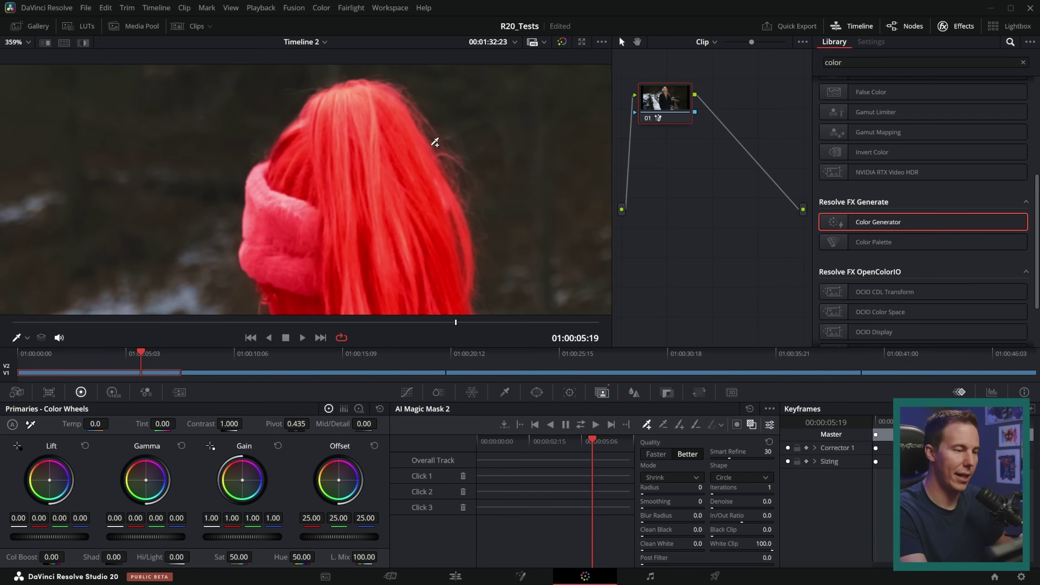
pyautogui.moveTo(409, 248); pyautogui.dragTo(444, 148)
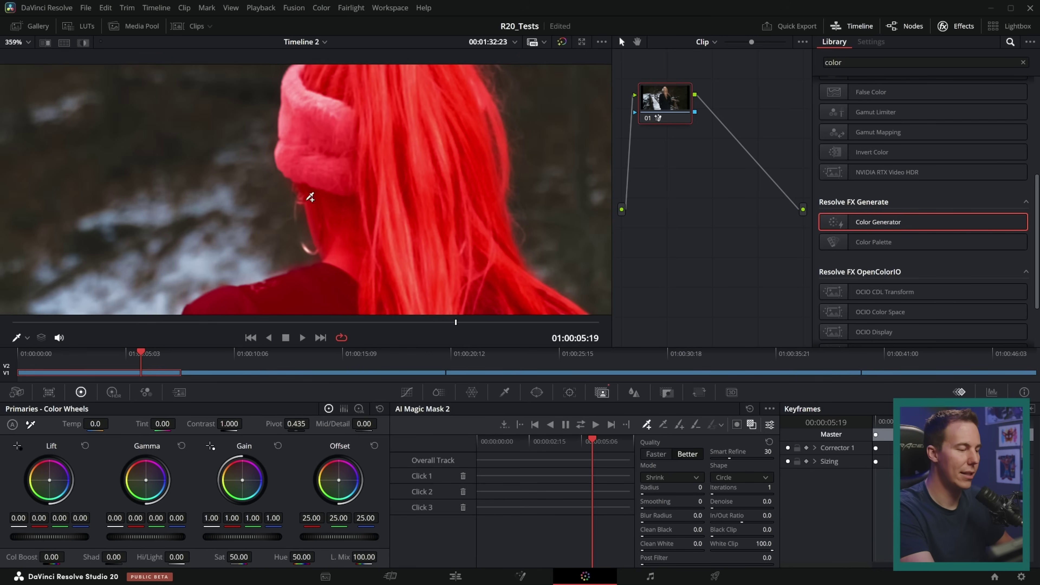
pyautogui.scroll(-5, 515, 197)
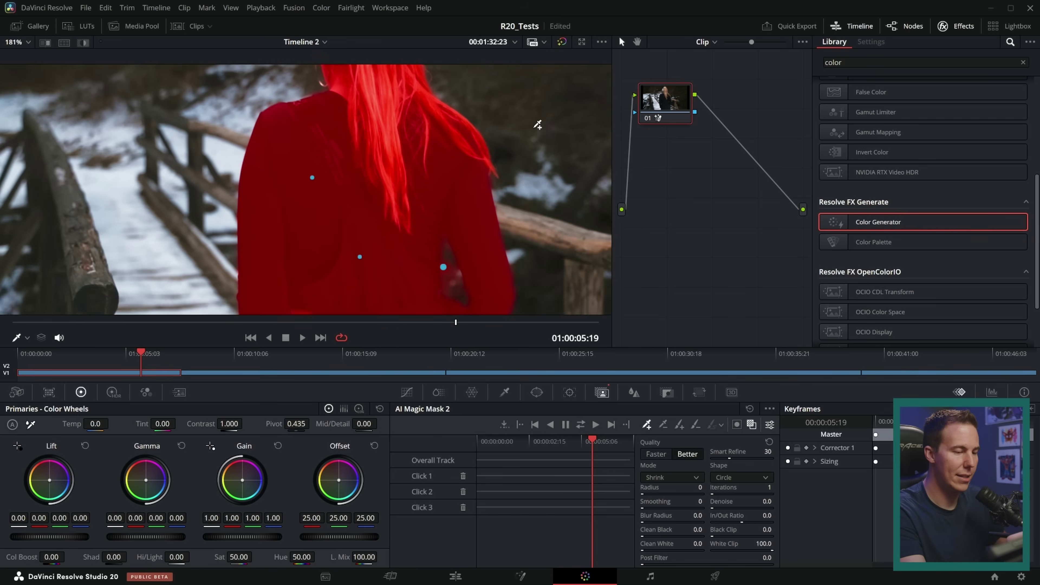
pyautogui.scroll(5, 547, 196)
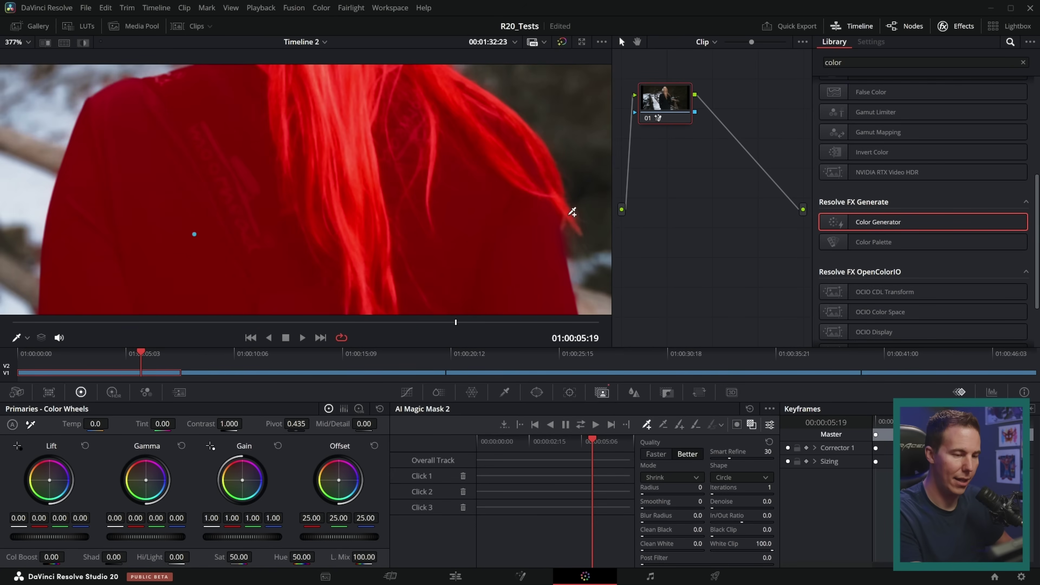
pyautogui.scroll(-5, 472, 230)
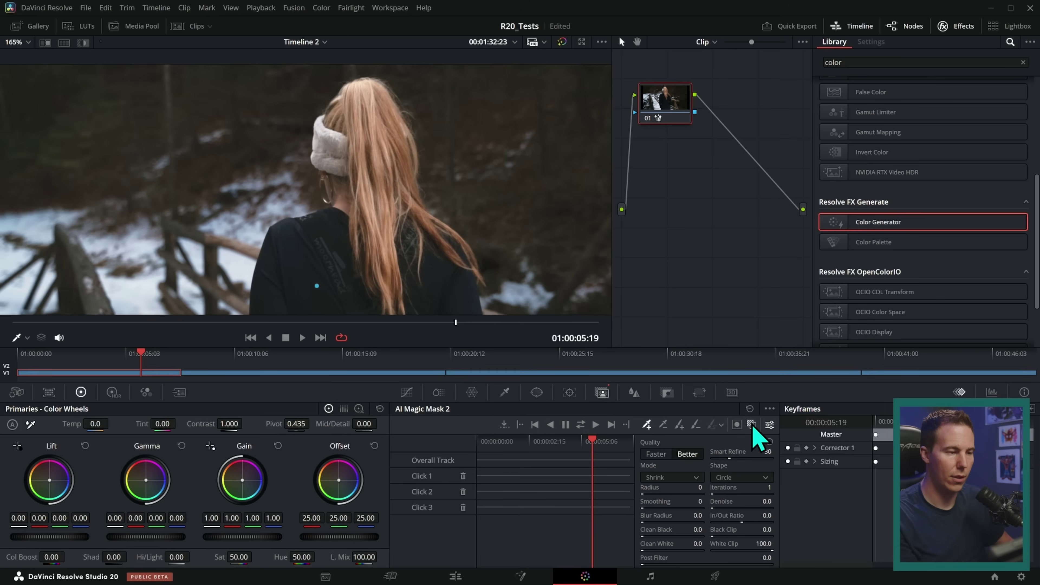
pyautogui.click(508, 297)
pyautogui.click(752, 429)
pyautogui.click(752, 428)
pyautogui.click(753, 429)
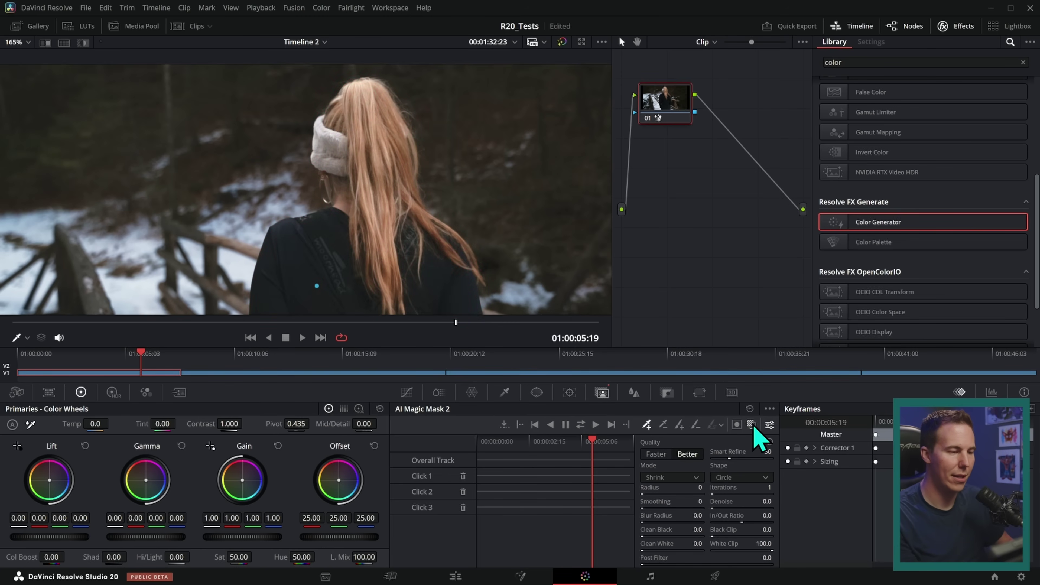
pyautogui.click(754, 429)
pyautogui.click(754, 429)
pyautogui.click(753, 429)
pyautogui.click(754, 429)
pyautogui.click(753, 429)
pyautogui.click(754, 428)
pyautogui.click(753, 428)
# Track the woman's mask both forward and backward through the whole clip
pyautogui.scroll(-5, 511, 191)
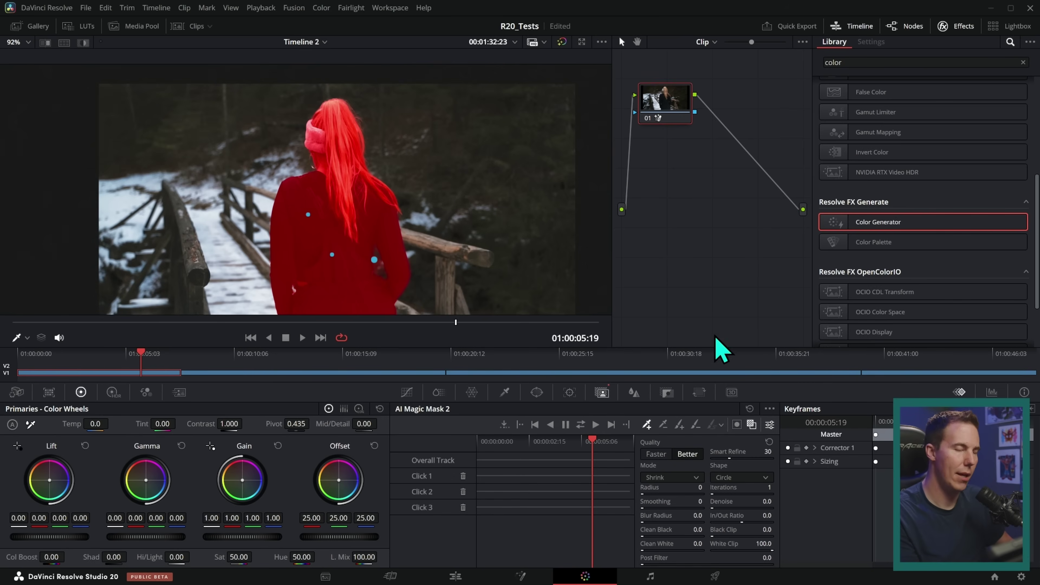
pyautogui.scroll(-3, 471, 229)
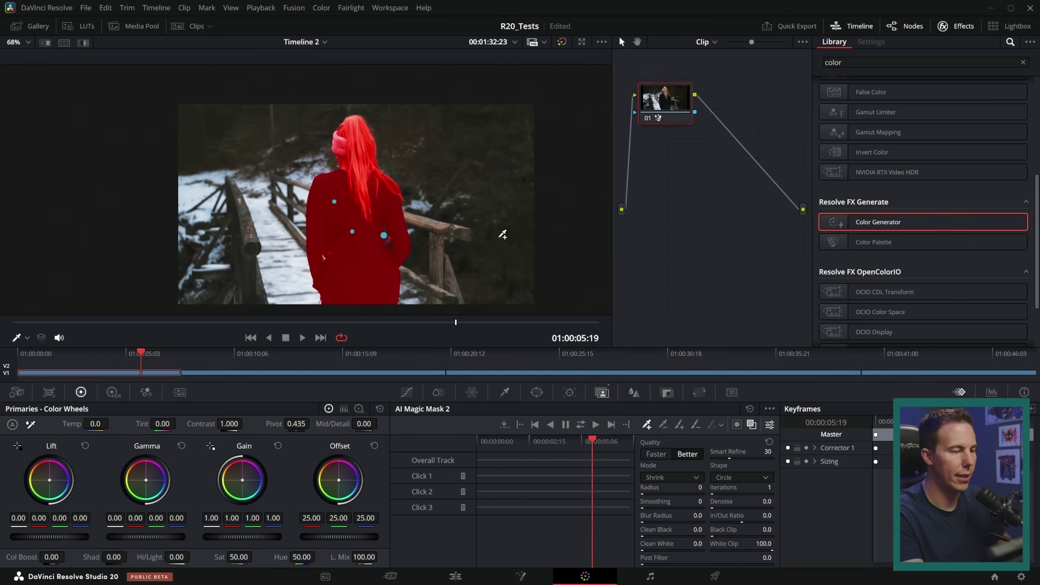
pyautogui.scroll(1, 502, 230)
pyautogui.scroll(1, 502, 230)
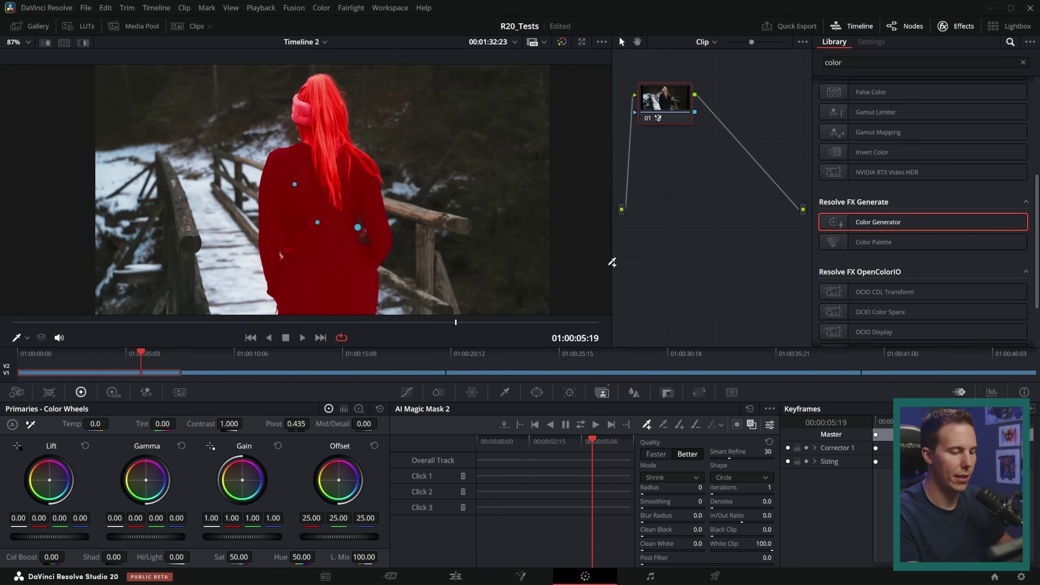
pyautogui.click(577, 421)
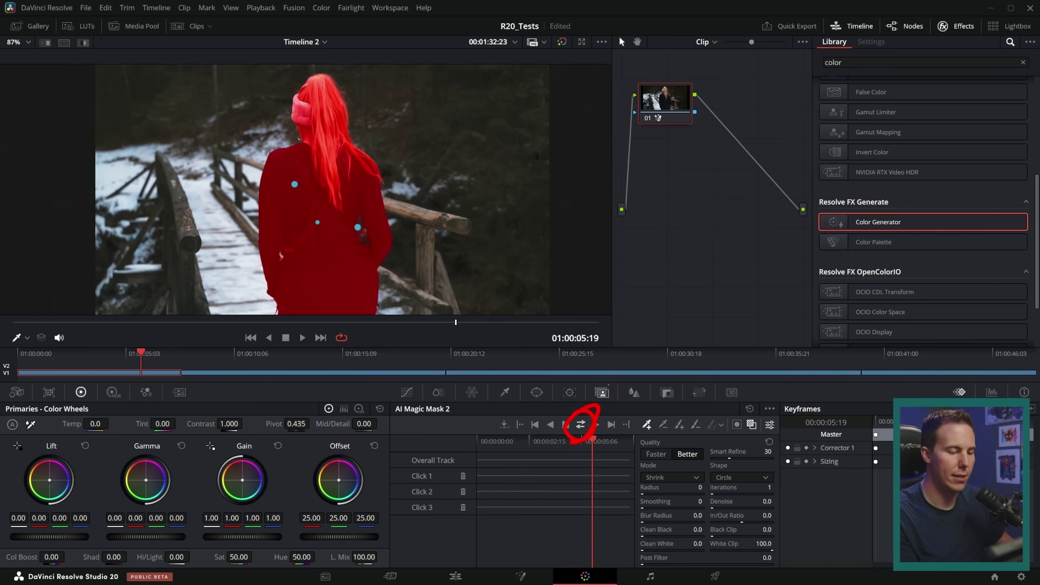
pyautogui.click(581, 424)
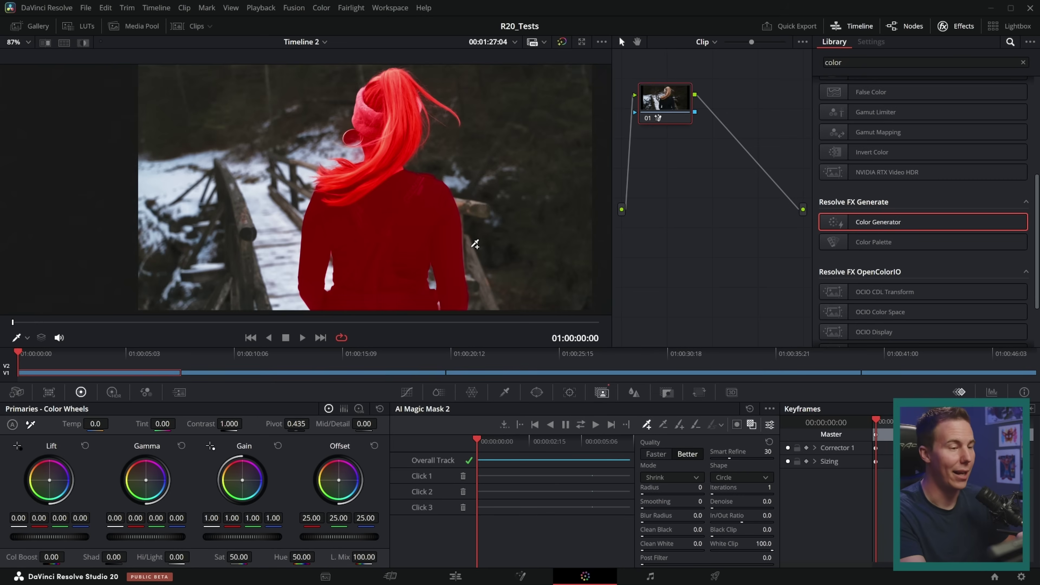
# Play and scrub through the clip to examine the tracked mask around the earring and the gaps beside the arms
pyautogui.scroll(5, 475, 243)
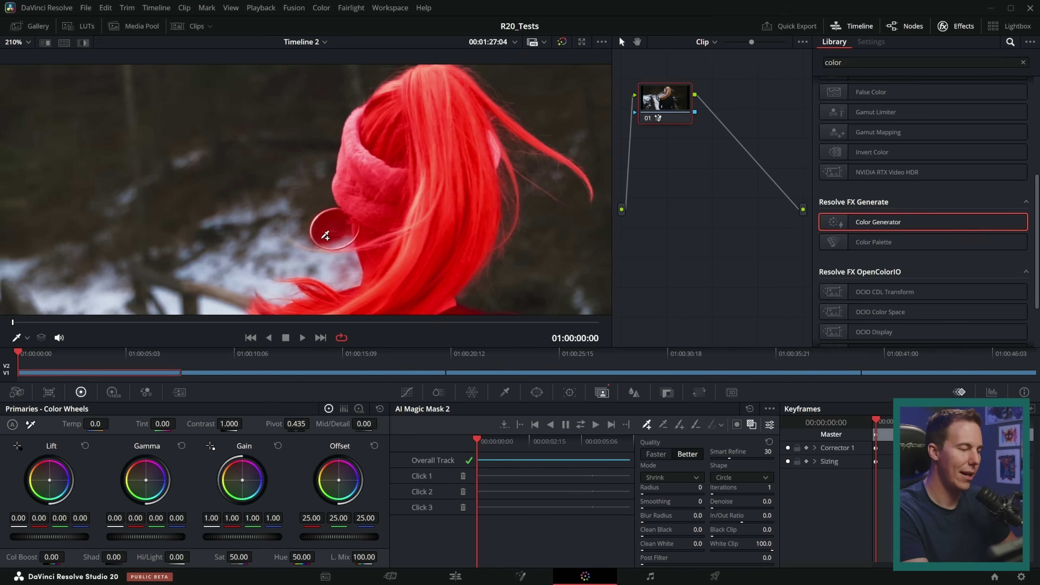
pyautogui.scroll(-4, 535, 285)
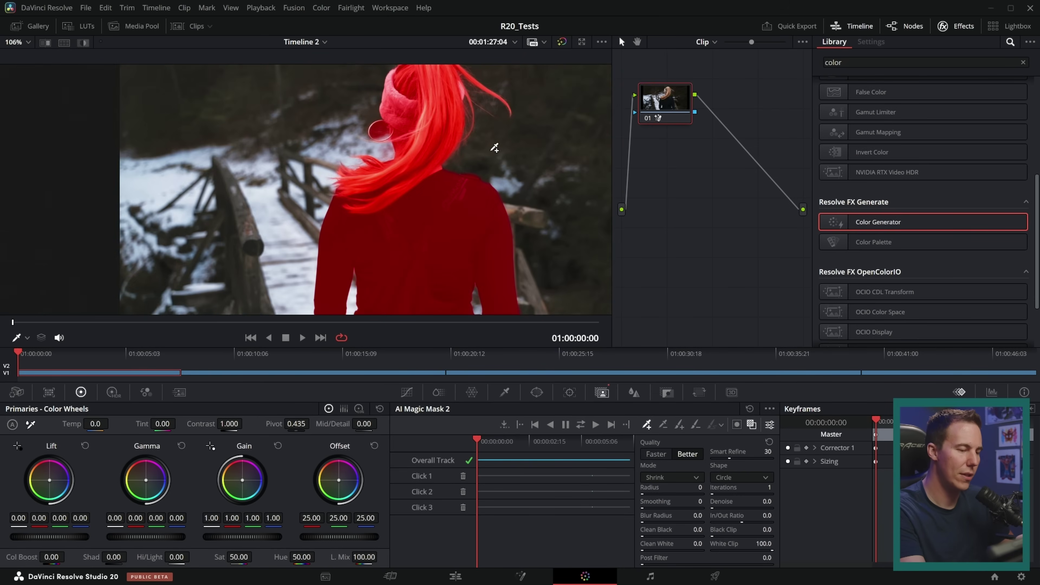
pyautogui.scroll(4, 489, 213)
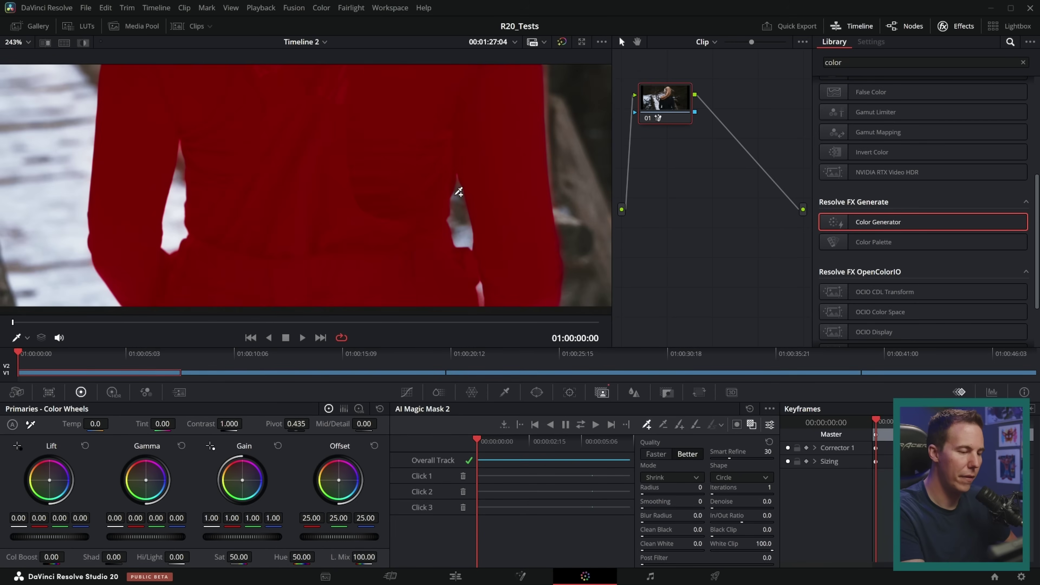
pyautogui.press('space')
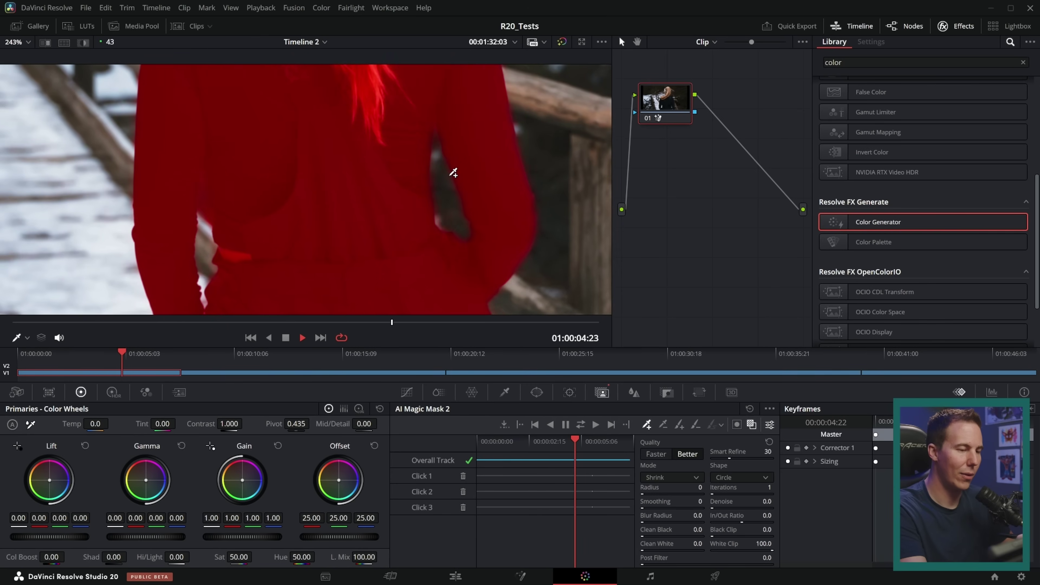
pyautogui.press('space')
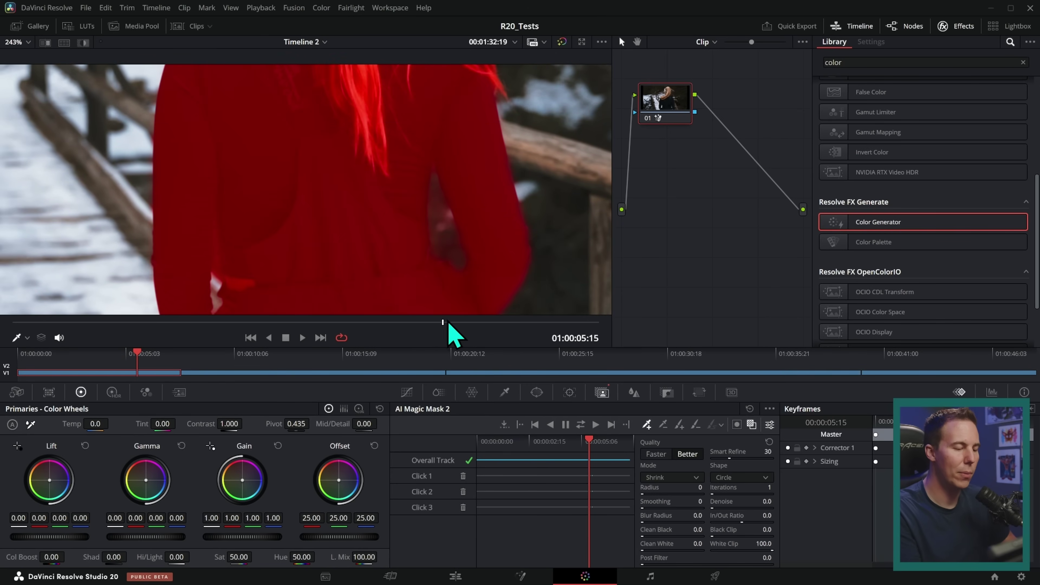
pyautogui.click(414, 322)
pyautogui.moveTo(413, 323); pyautogui.dragTo(181, 323)
pyautogui.scroll(-5, 448, 230)
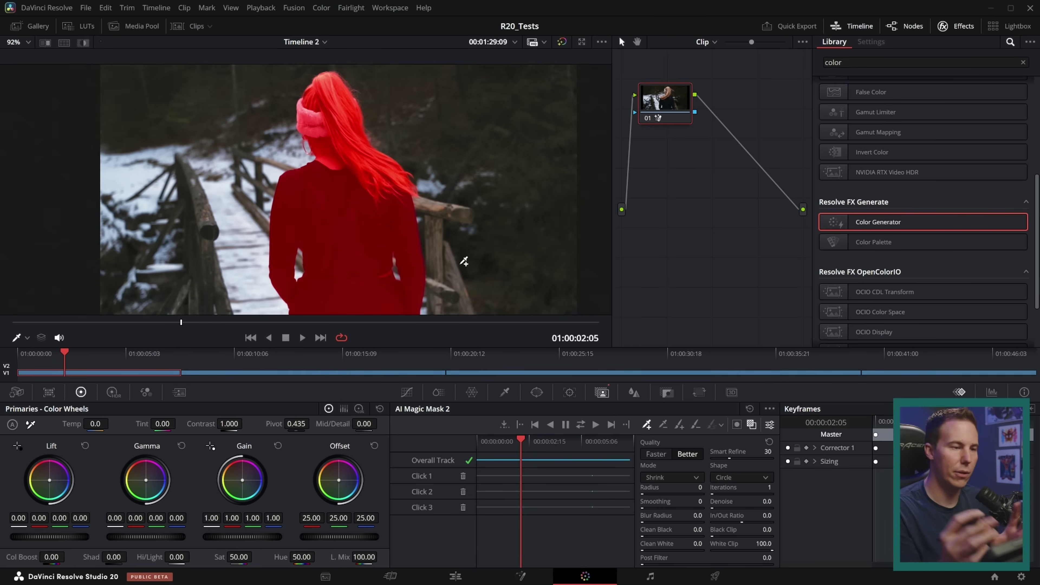
pyautogui.moveTo(181, 323)
pyautogui.mouseDown()
pyautogui.moveTo(86, 322)
pyautogui.moveTo(330, 351)
pyautogui.moveTo(302, 351)
pyautogui.mouseUp()
pyautogui.scroll(2, 448, 256)
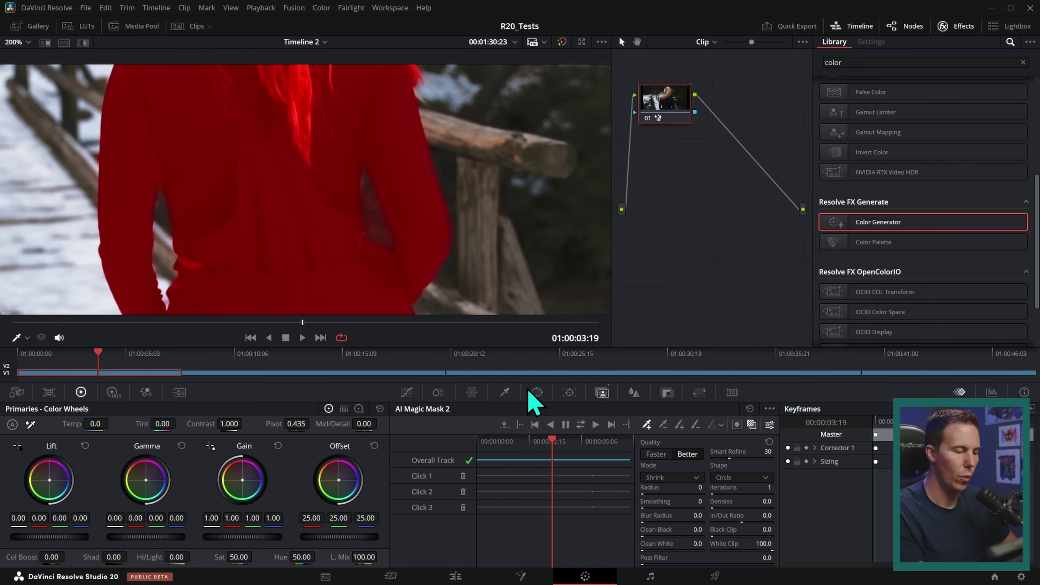
pyautogui.scroll(-2, 502, 280)
# Brush the background inside the hoop earring out of the mask at 01:00:06:18, and advance one frame to check it
pyautogui.press('space')
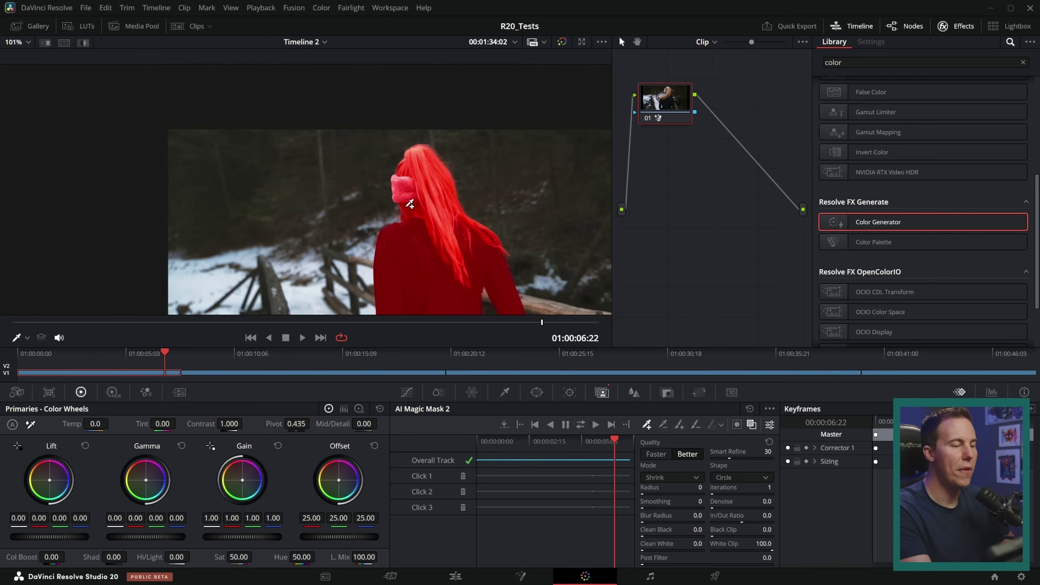
pyautogui.scroll(10, 409, 203)
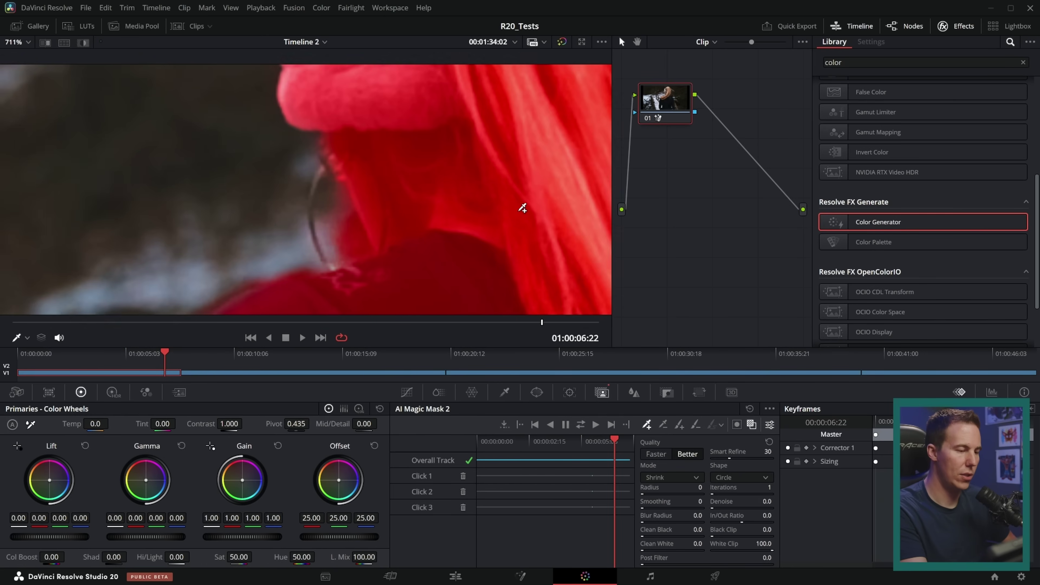
pyautogui.scroll(-5, 510, 232)
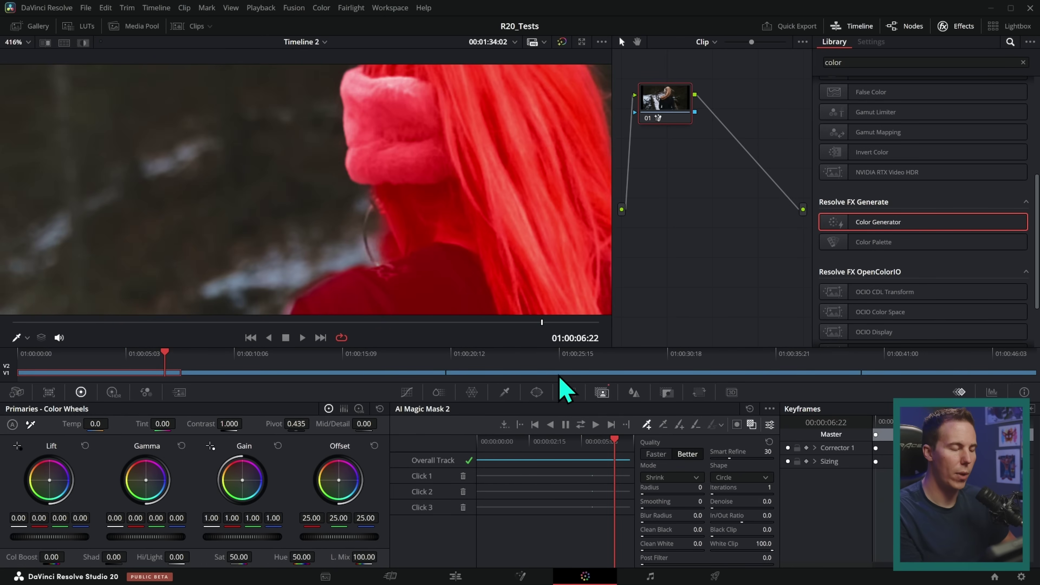
pyautogui.moveTo(171, 364); pyautogui.dragTo(152, 364)
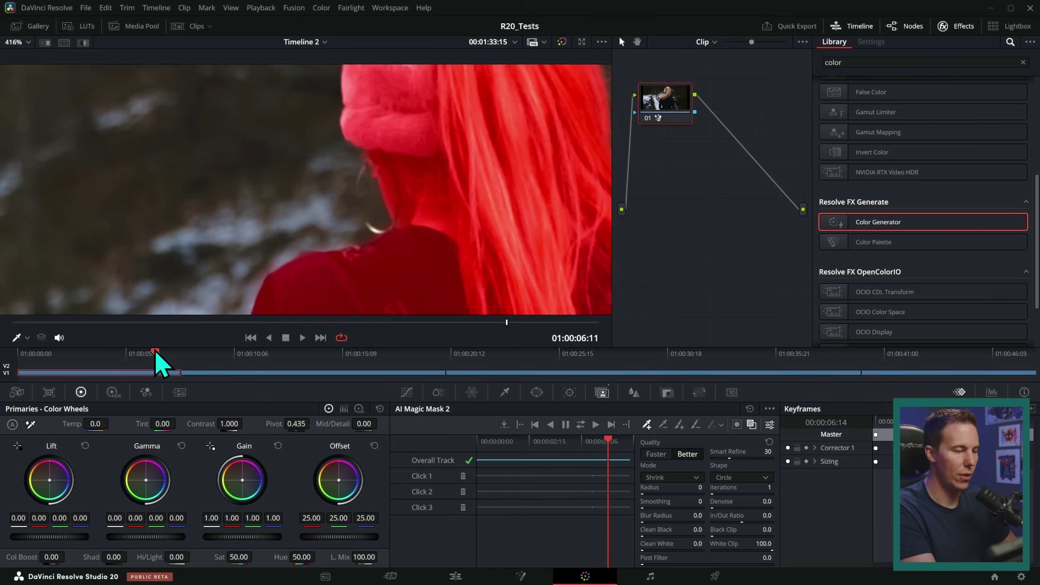
pyautogui.scroll(5, 413, 187)
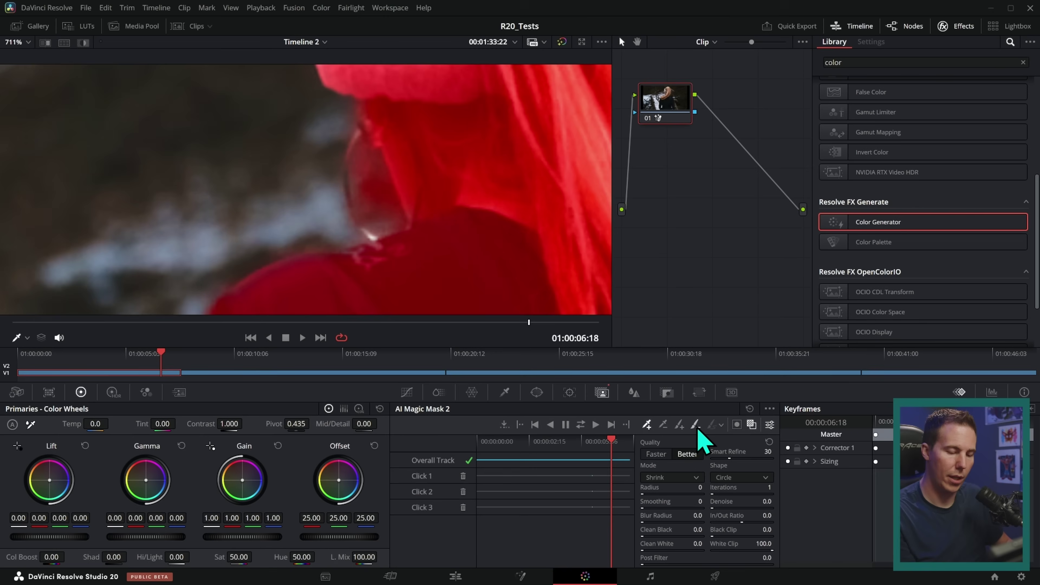
pyautogui.click(696, 427)
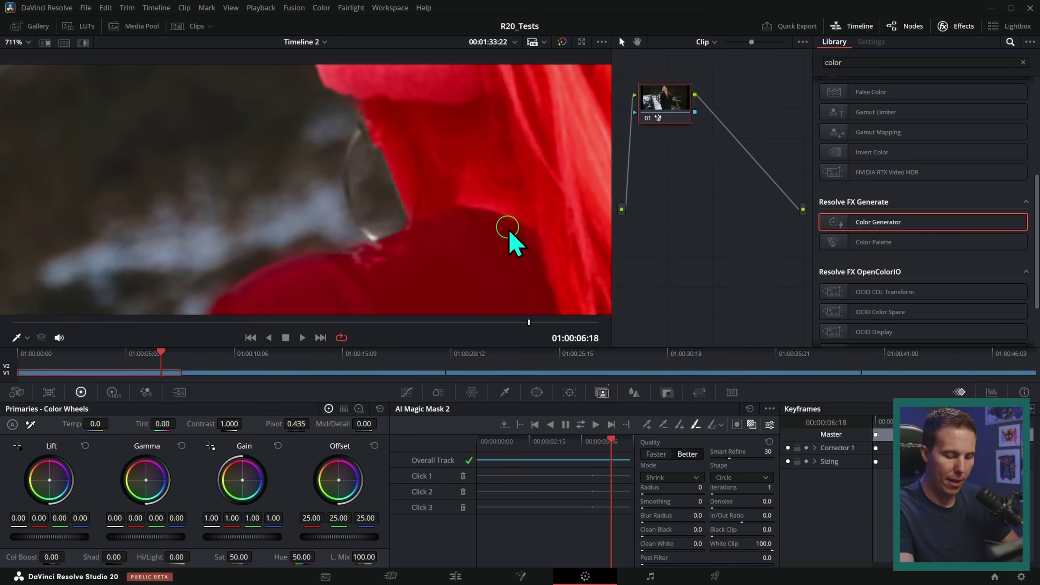
pyautogui.press('Right')
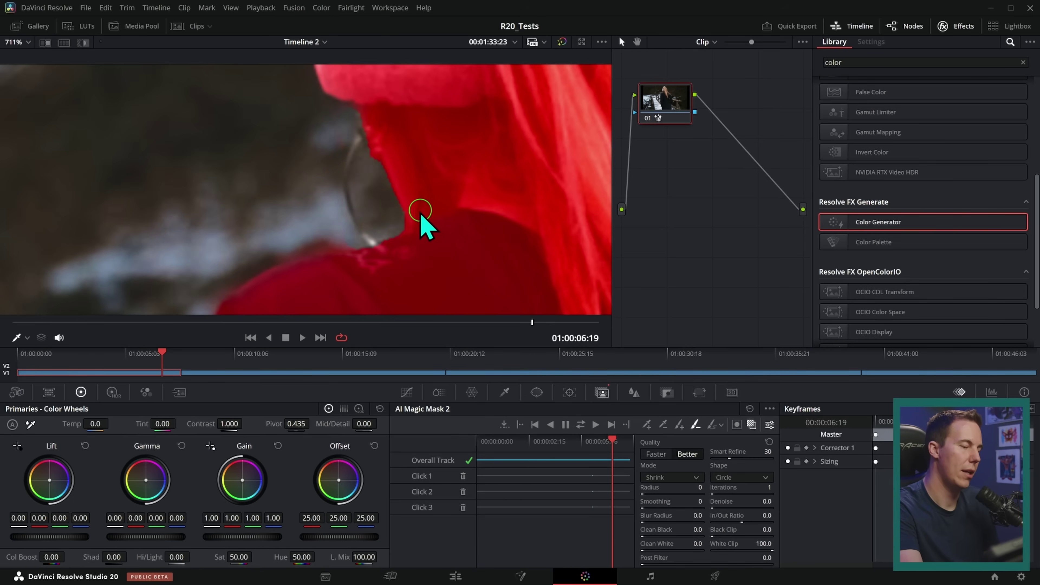
# Step frame by frame from 01:00:06:19 and play on to check the mask around the hoop earring and the whole woman
pyautogui.press('Right')
pyautogui.press('Right')
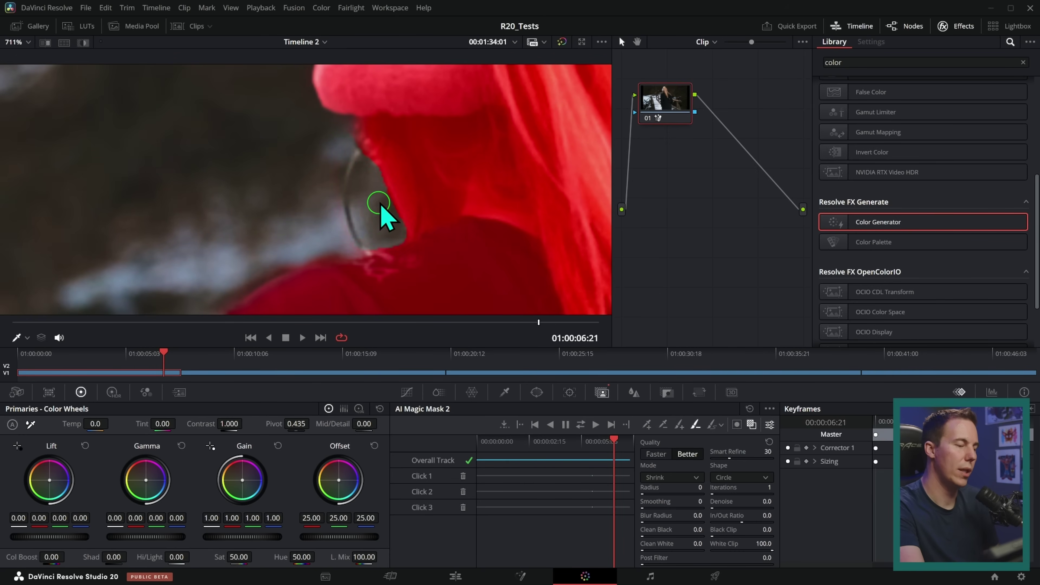
pyautogui.press('Right')
pyautogui.press('Right')
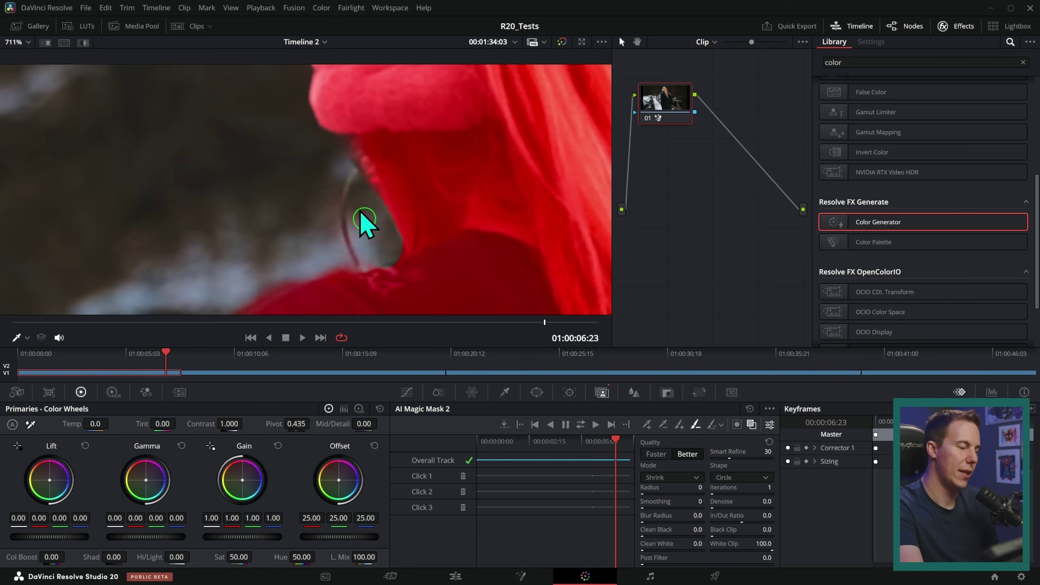
pyautogui.press('Left')
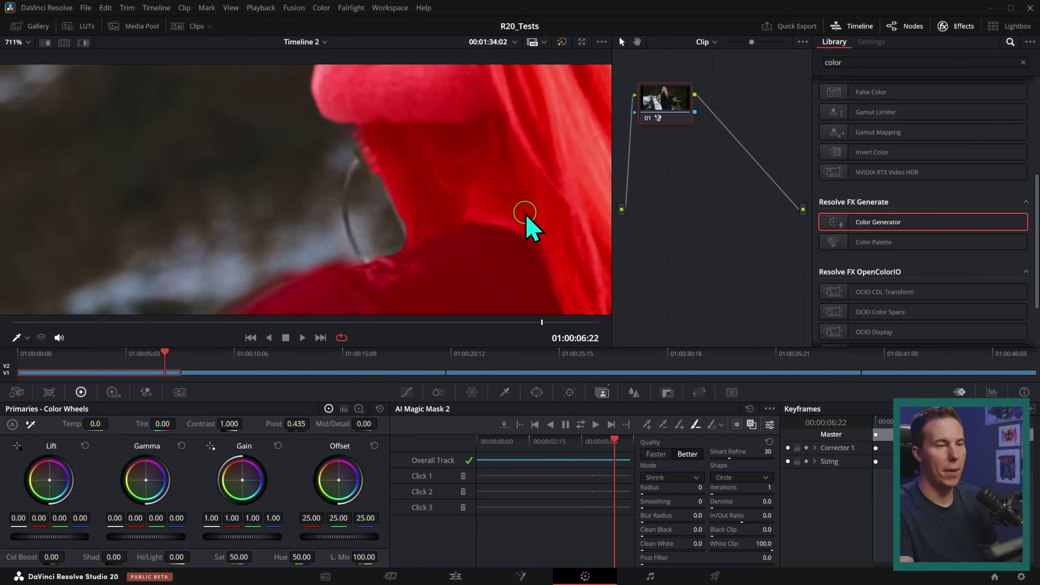
pyautogui.press('space')
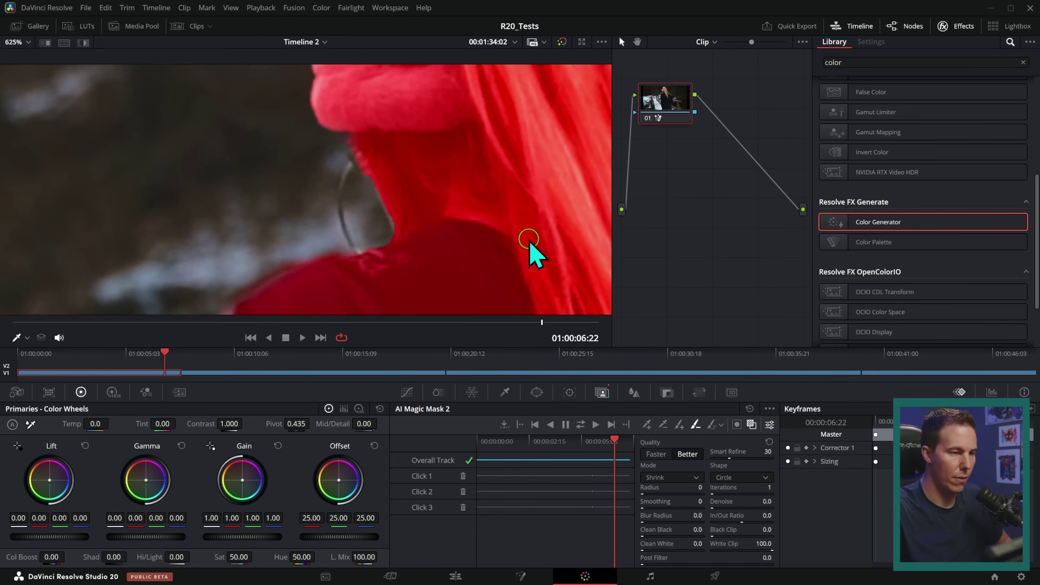
pyautogui.hotkey('shift', 'z')
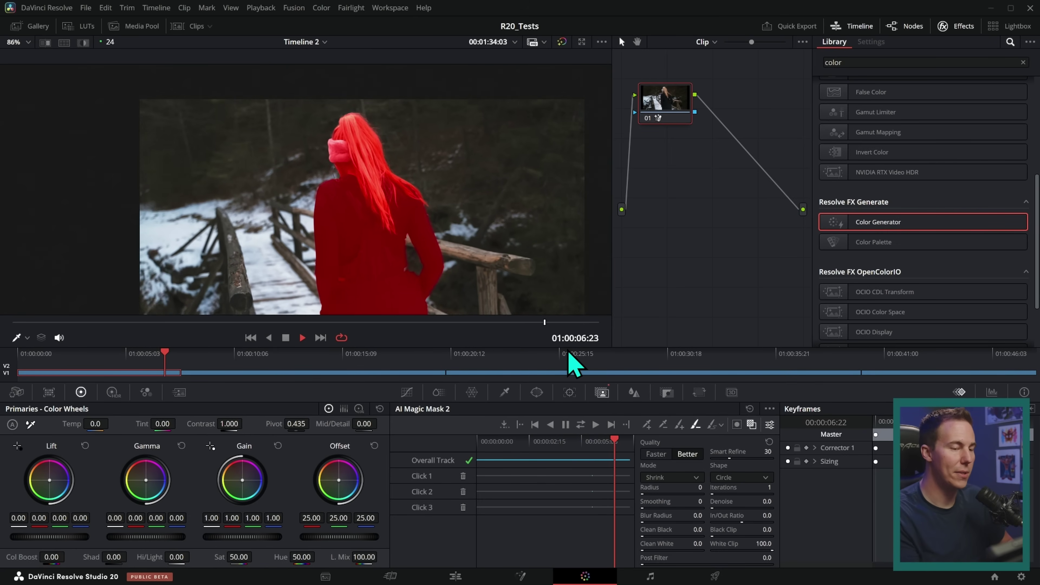
pyautogui.press('space')
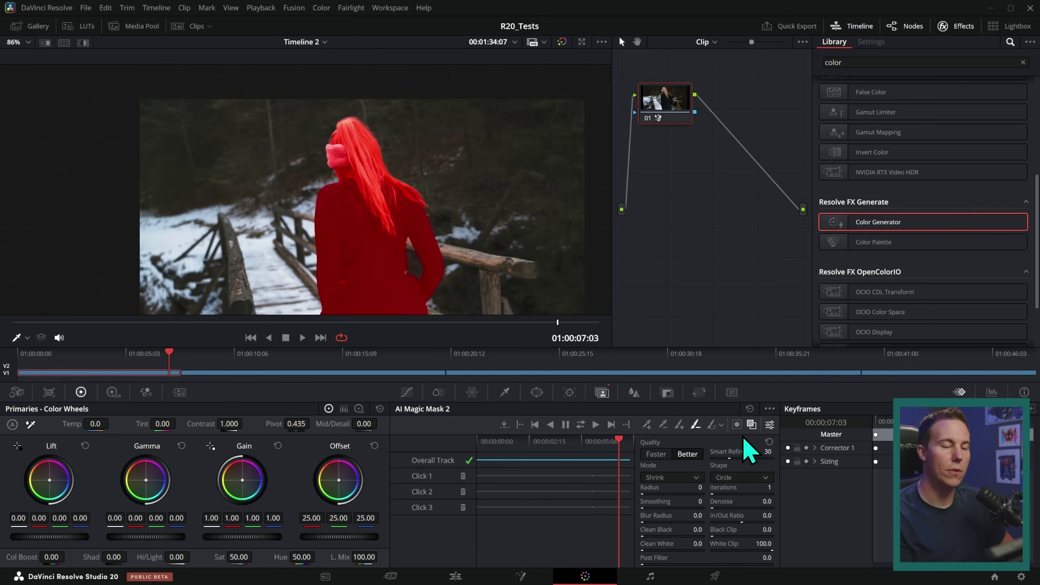
# Hide the mask overlay, invert the mask, and tint the background teal by setting the Offset to 18.62, 26.01, 31.18
pyautogui.click(752, 426)
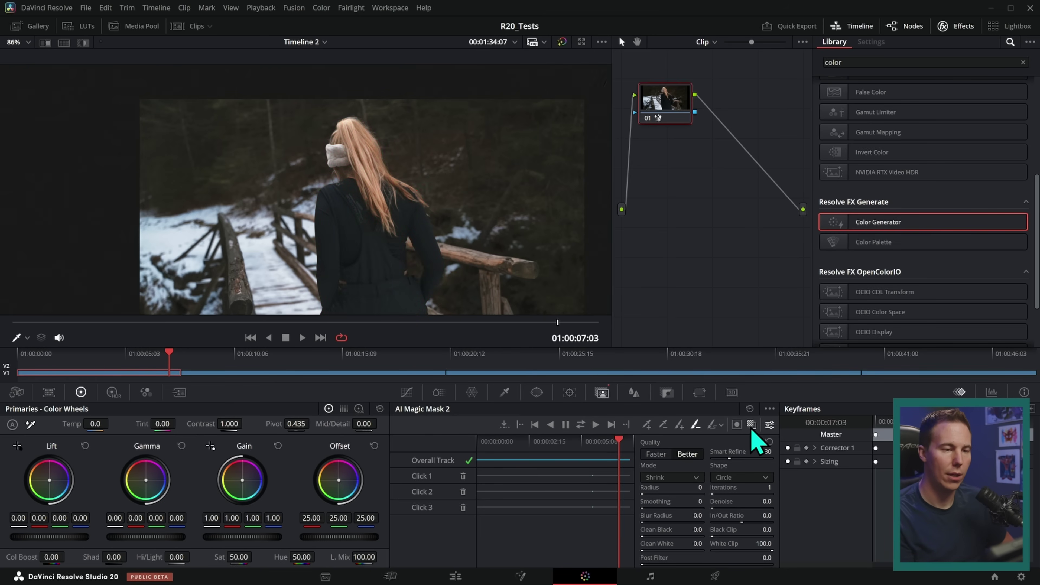
pyautogui.moveTo(413, 245); pyautogui.dragTo(475, 238)
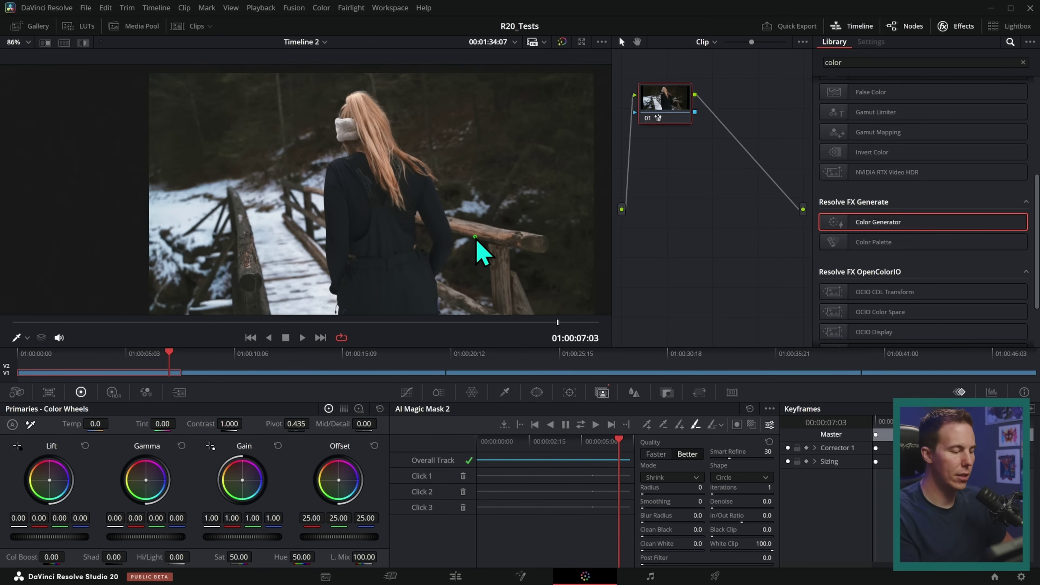
pyautogui.moveTo(339, 537)
pyautogui.mouseDown()
pyautogui.moveTo(377, 536)
pyautogui.moveTo(350, 536)
pyautogui.mouseUp()
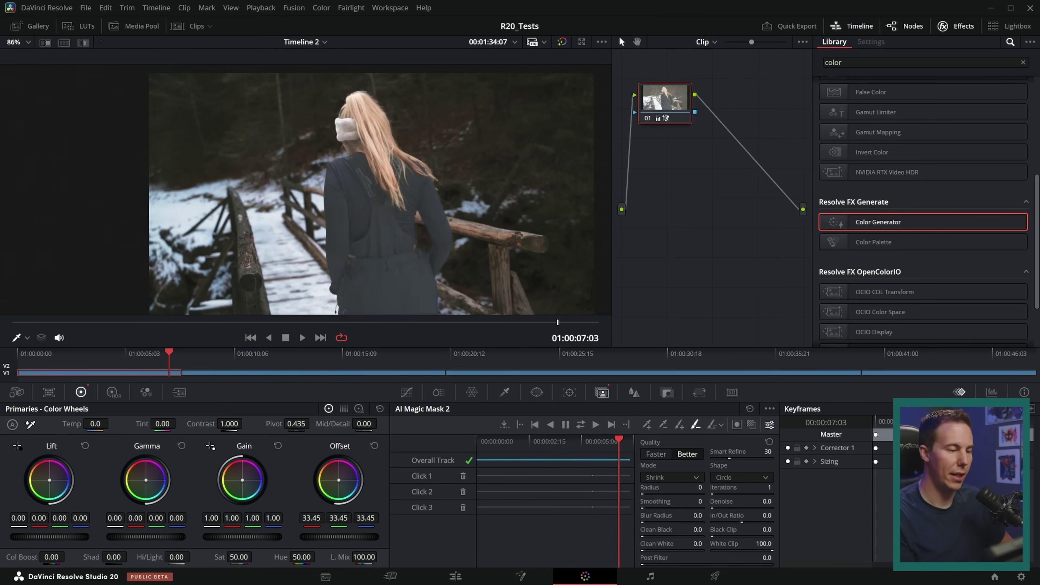
pyautogui.click(374, 445)
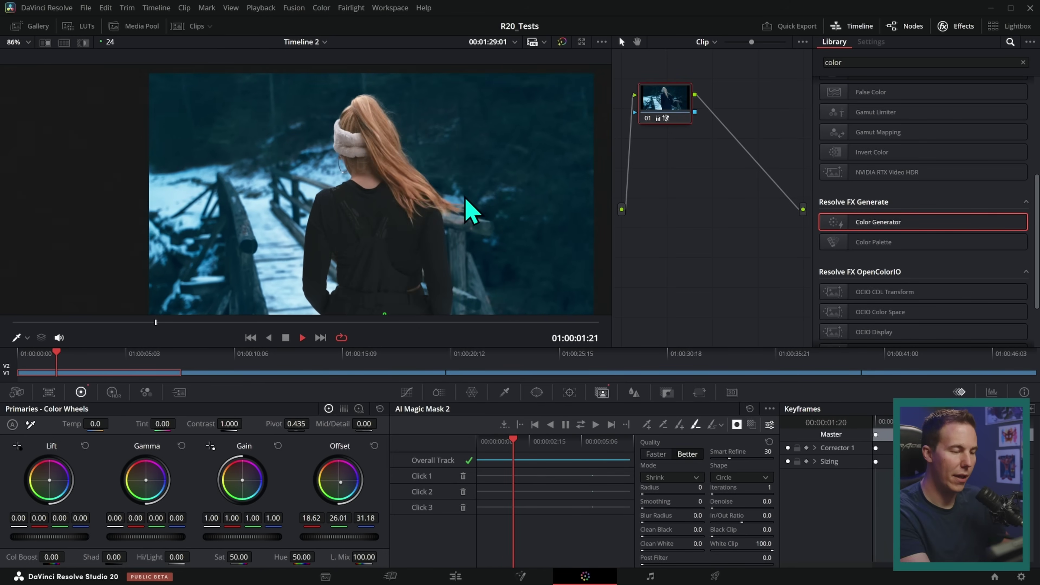
# Play and scrub through the snowy bridge clip to examine the graded mask edges around the woman's blowing hair and earring
pyautogui.scroll(3, 491, 201)
pyautogui.scroll(2, 524, 196)
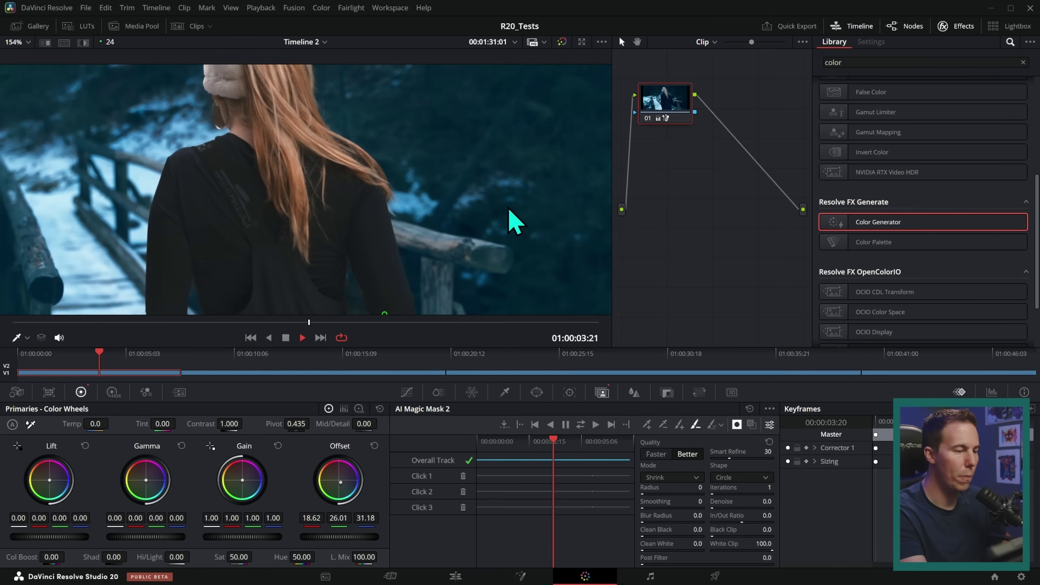
pyautogui.press('space')
pyautogui.scroll(4, 487, 237)
pyautogui.press('j')
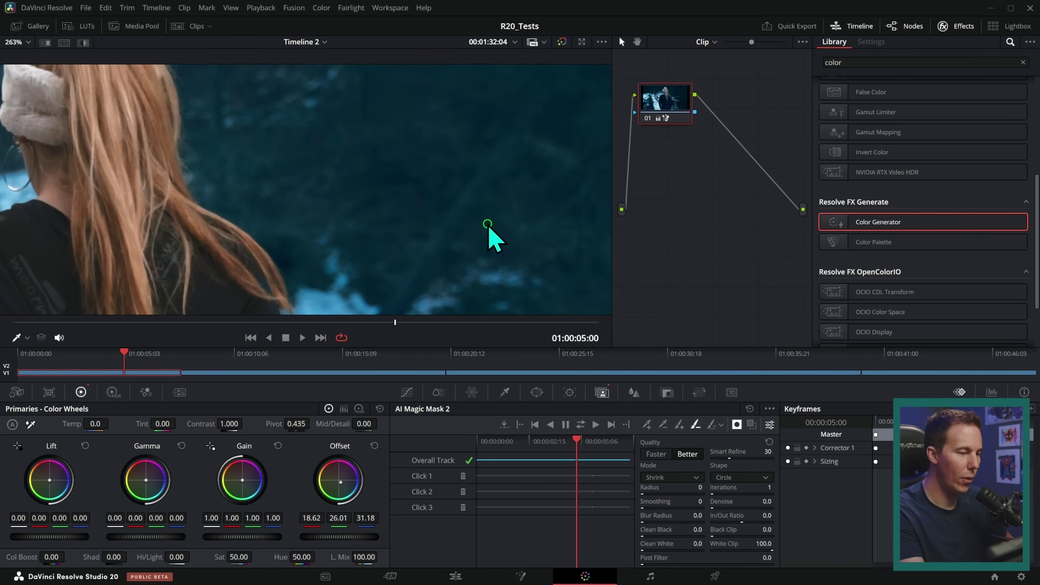
pyautogui.click(291, 339)
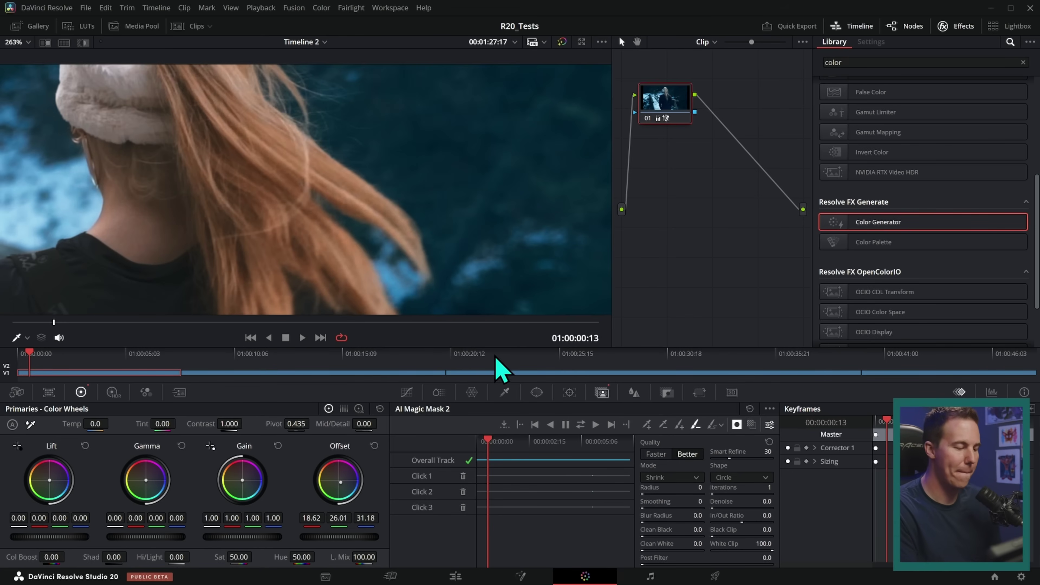
pyautogui.moveTo(54, 322); pyautogui.dragTo(83, 322)
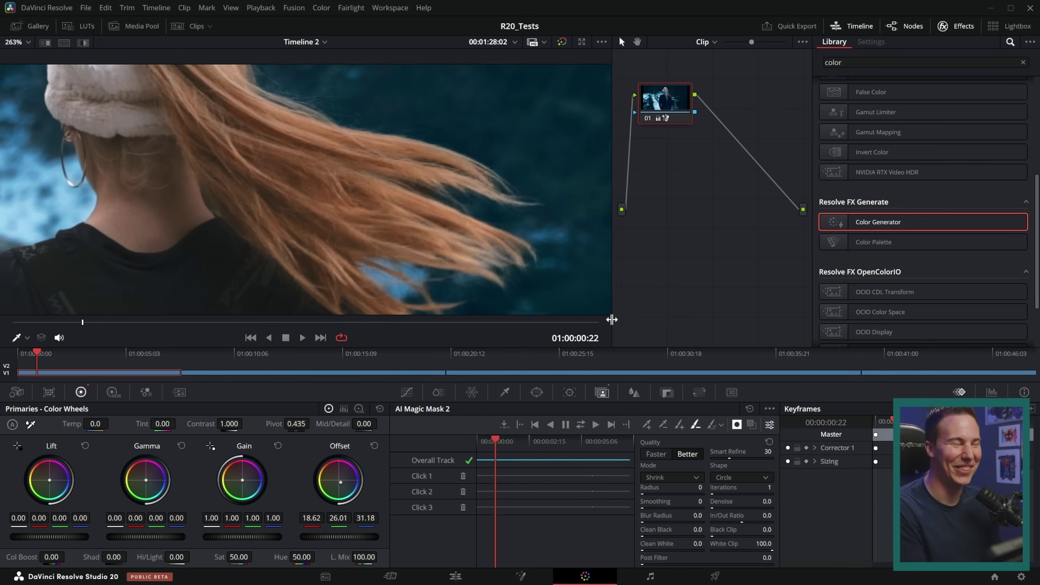
pyautogui.hotkey('shift', 'z')
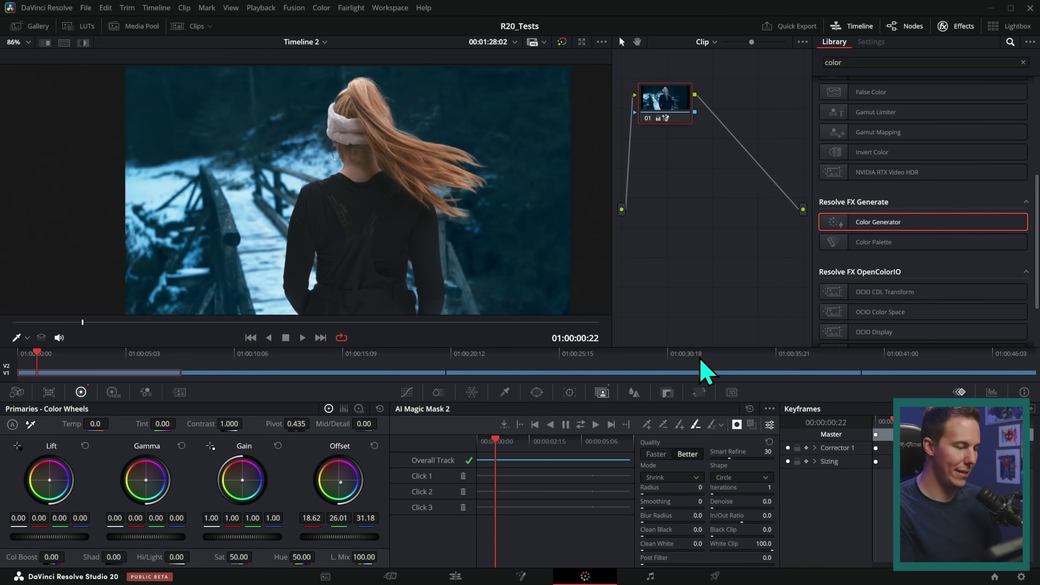
# Mask the woman holding the camera at 01:00:15:16 with points on her hair, face, camera and shirt, using Better quality and the mask overlay
pyautogui.click(288, 371)
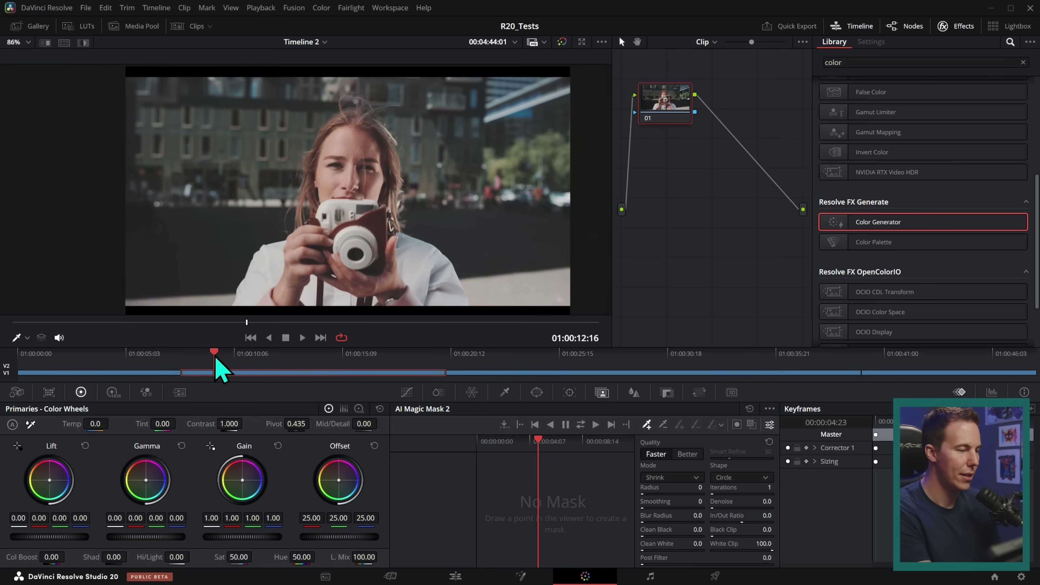
pyautogui.moveTo(215, 356); pyautogui.dragTo(365, 371)
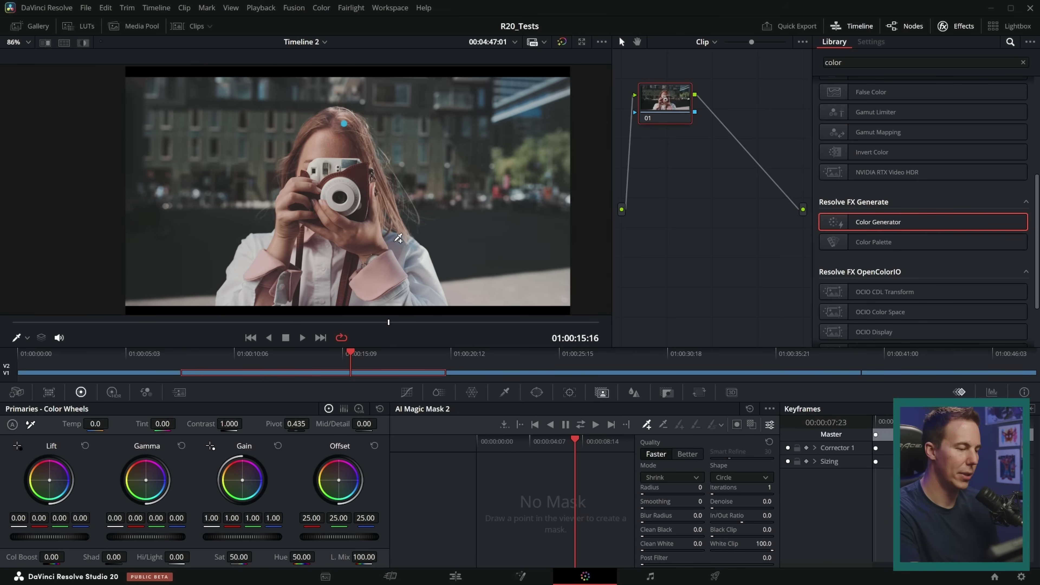
pyautogui.click(393, 189)
pyautogui.click(752, 426)
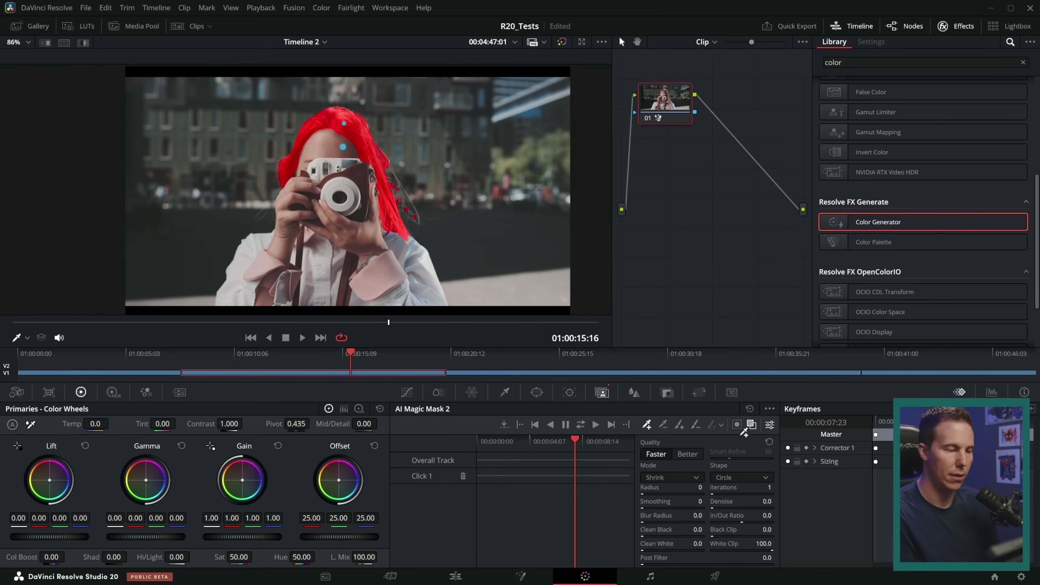
pyautogui.click(369, 229)
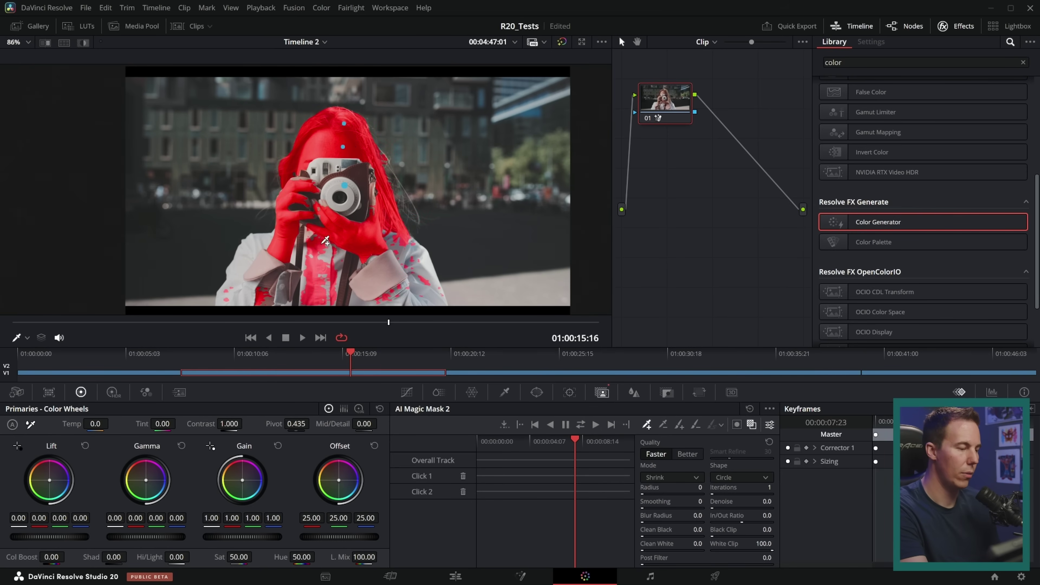
pyautogui.click(257, 253)
pyautogui.click(404, 298)
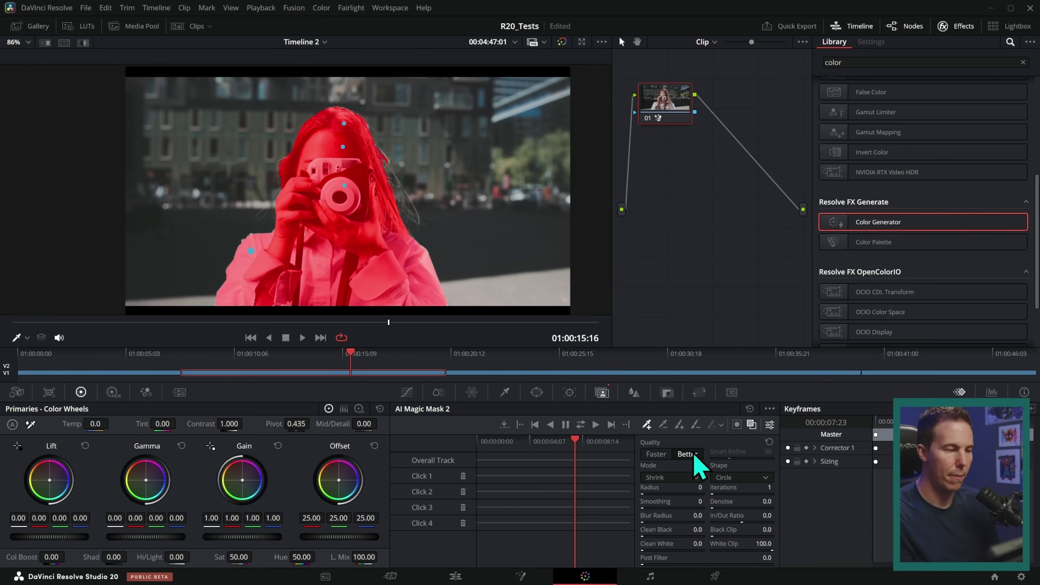
# Inspect the refined hair edges and track the mask both forward and backward through the camera clip
pyautogui.scroll(5, 418, 180)
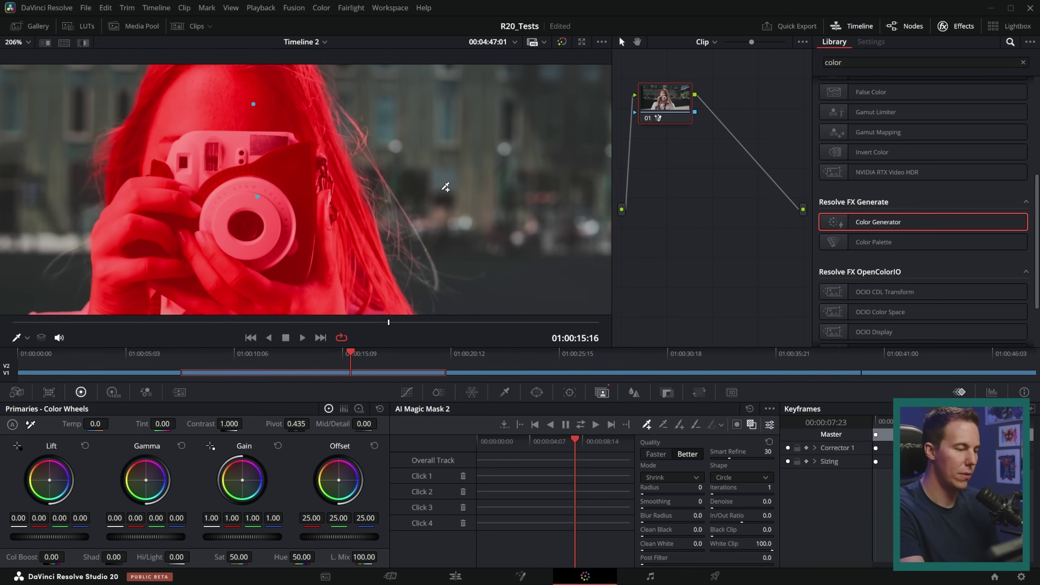
pyautogui.scroll(-3, 474, 202)
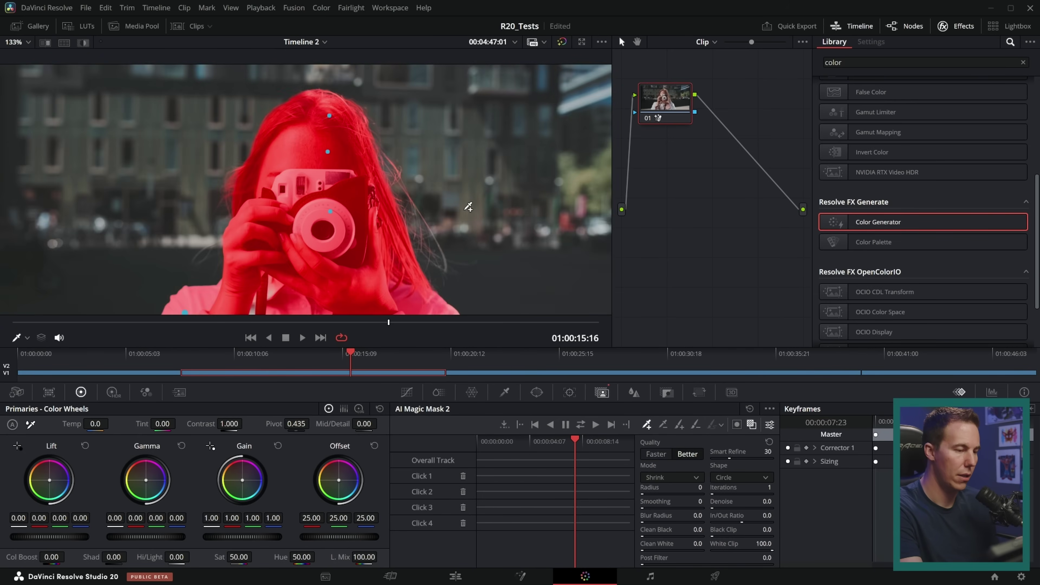
pyautogui.scroll(-2, 504, 188)
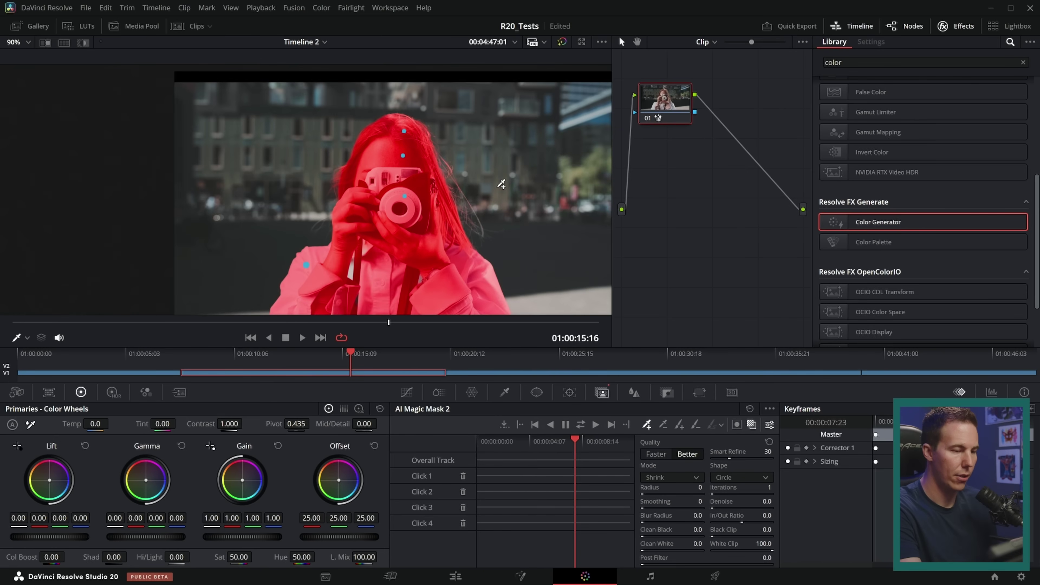
pyautogui.click(579, 424)
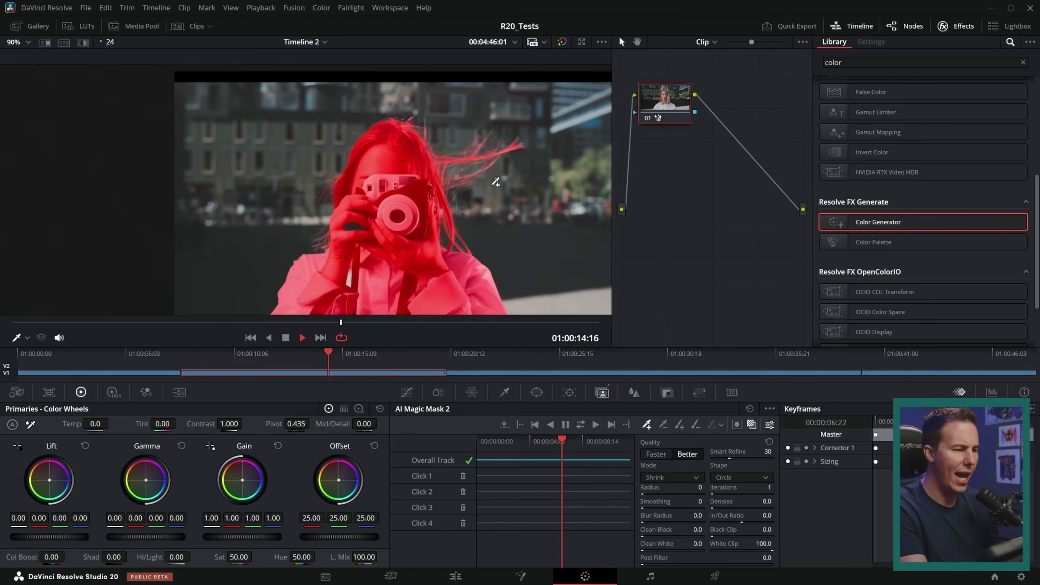
# Scrub through the tracked camera clip to examine the mask around the loose hair strands and the gap between the fingers
pyautogui.click(286, 338)
pyautogui.click(130, 323)
pyautogui.moveTo(132, 328); pyautogui.dragTo(137, 329)
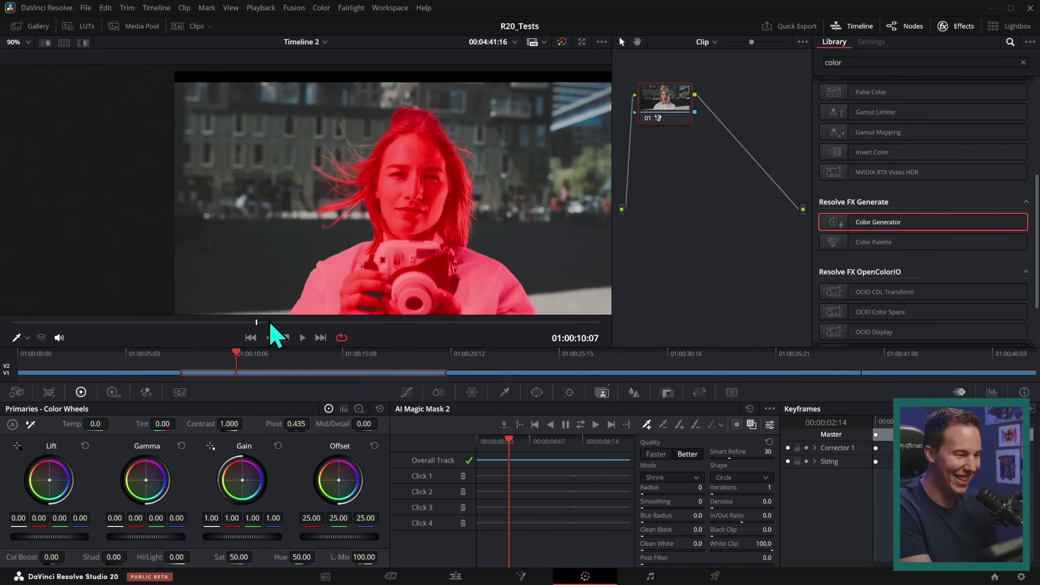
pyautogui.moveTo(270, 322); pyautogui.dragTo(523, 328)
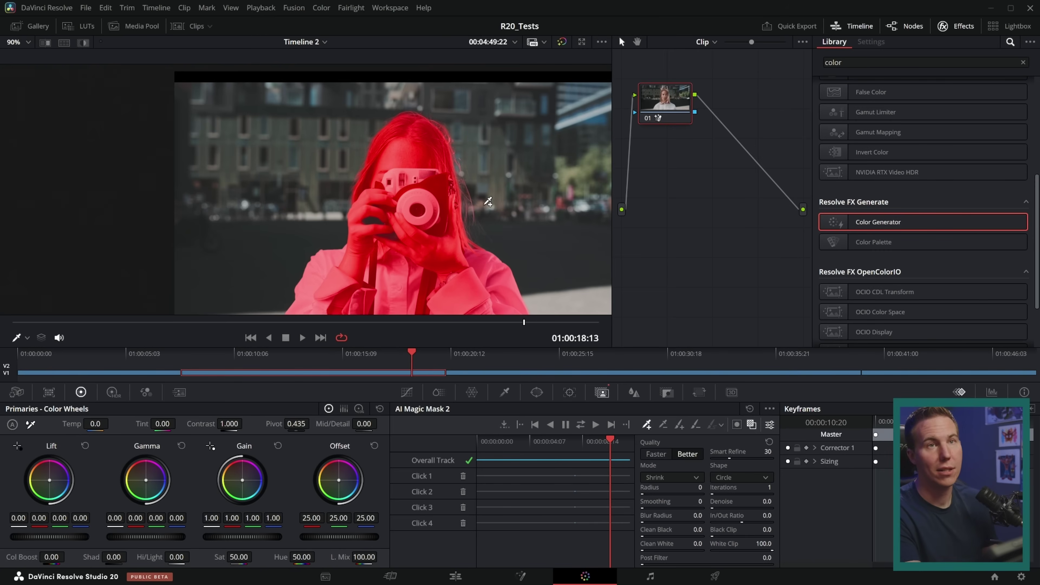
pyautogui.scroll(5, 488, 201)
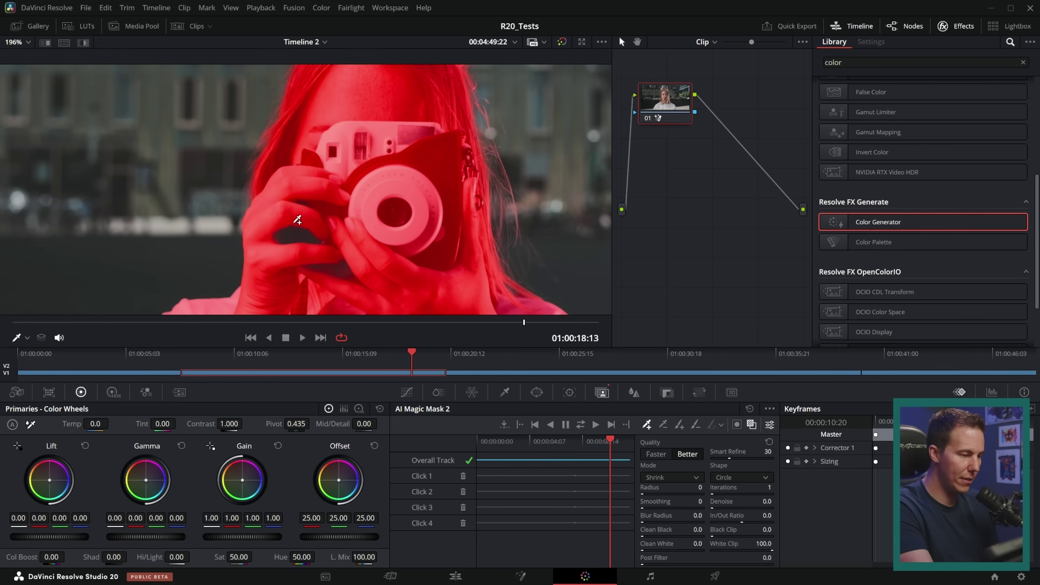
pyautogui.moveTo(410, 350); pyautogui.dragTo(370, 319)
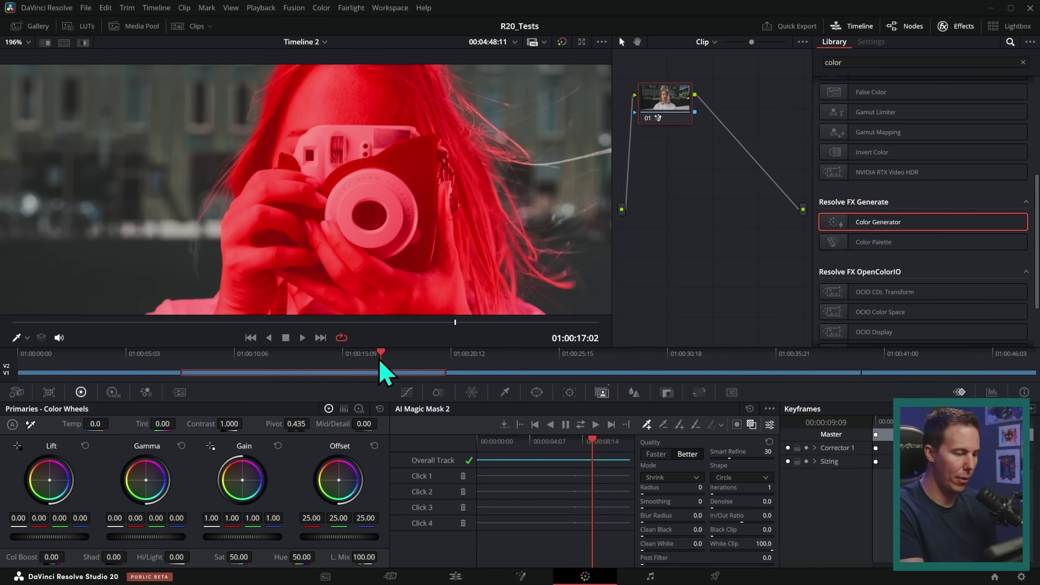
pyautogui.moveTo(380, 362); pyautogui.dragTo(287, 357)
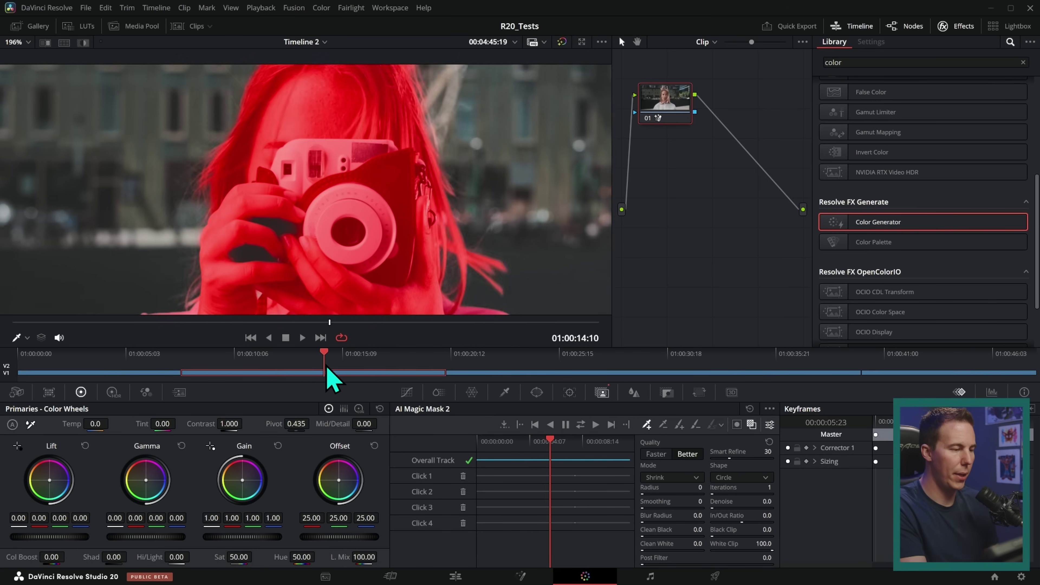
pyautogui.scroll(-10, 474, 237)
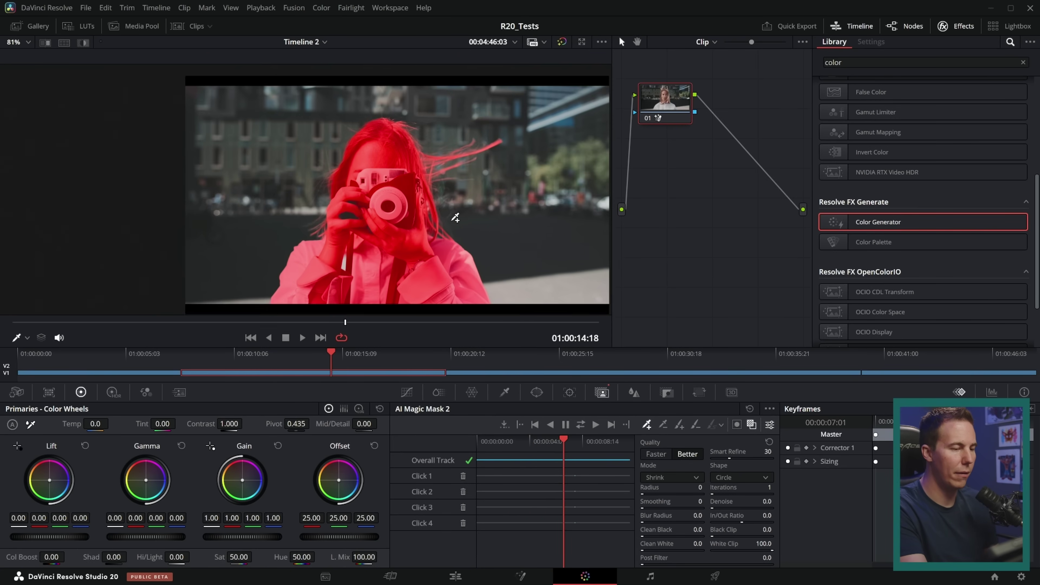
pyautogui.scroll(4, 455, 217)
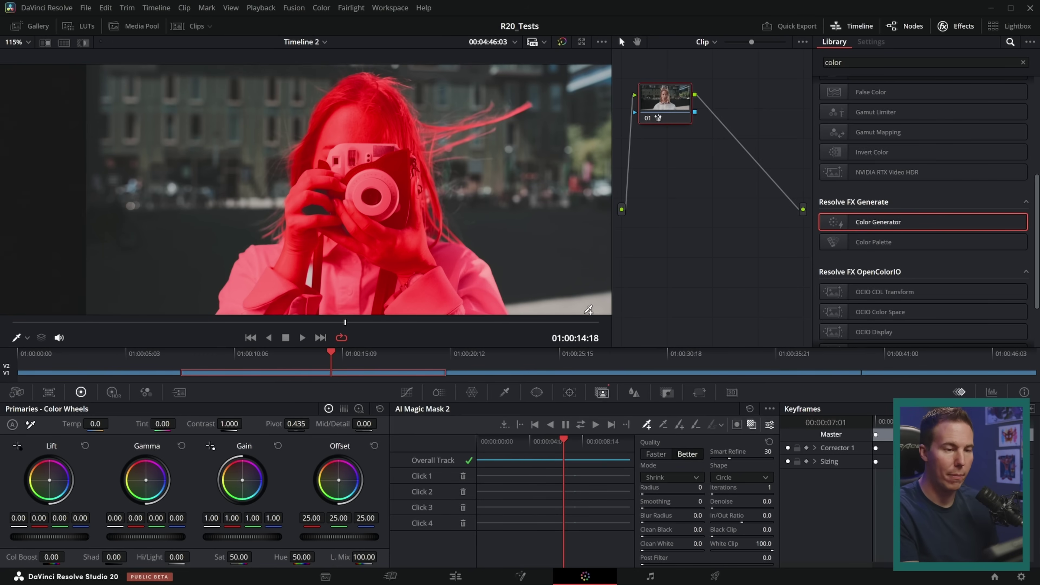
# Invert the mask, hide its overlay, set the Offset to 9.31, 26.55, 53.99 for a blue background, and play through to check the edges
pyautogui.click(736, 424)
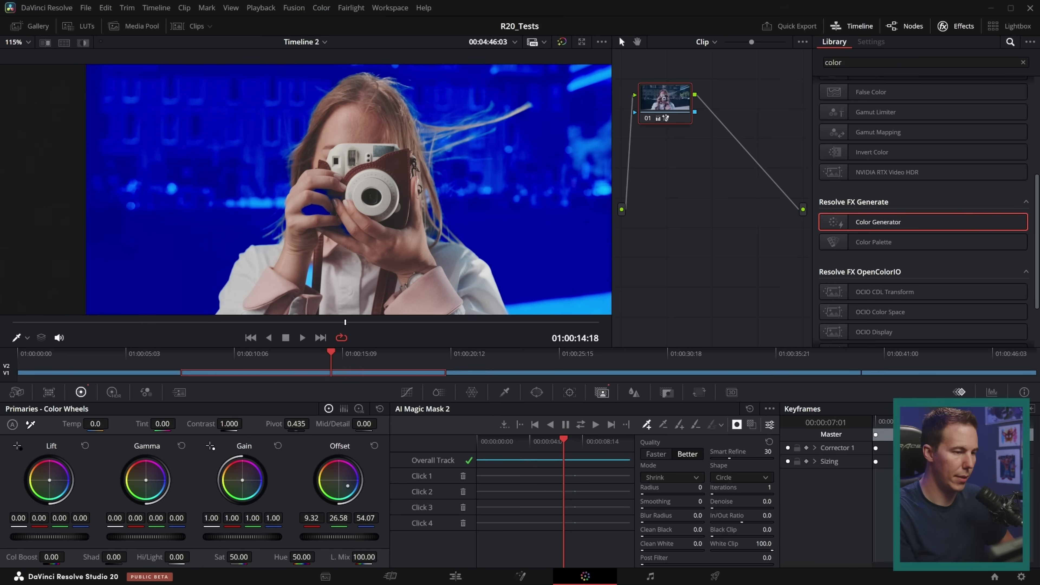
pyautogui.moveTo(338, 480); pyautogui.dragTo(429, 527)
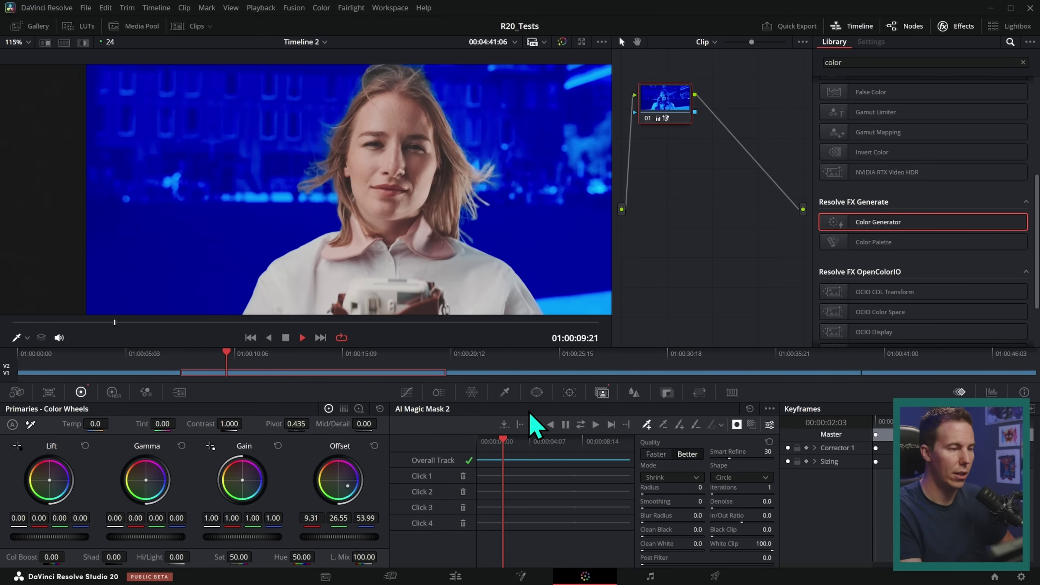
pyautogui.click(302, 337)
pyautogui.scroll(5, 471, 262)
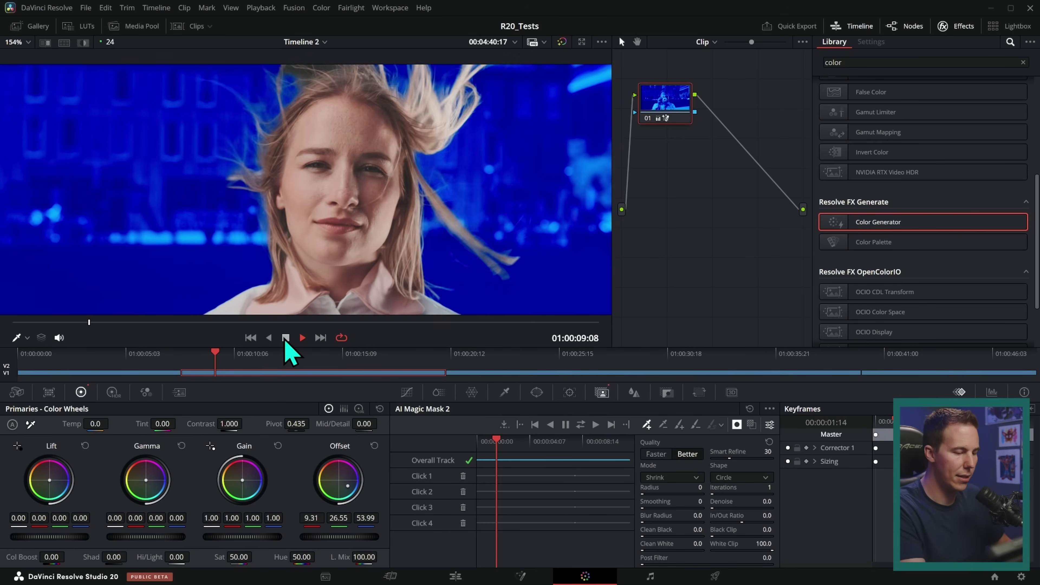
pyautogui.moveTo(414, 353); pyautogui.dragTo(423, 358)
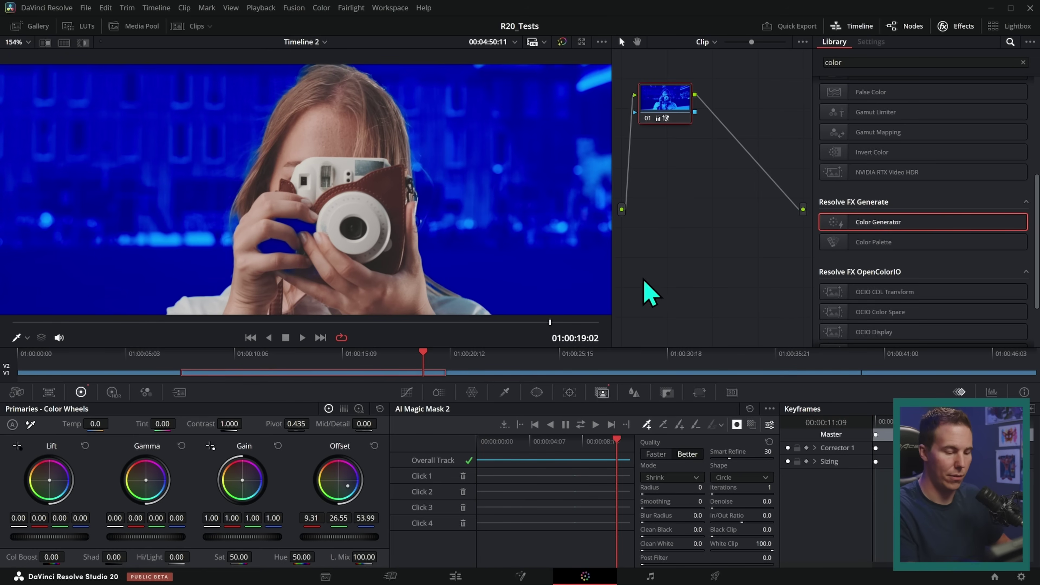
# Mask only the dark-haired woman's hair at 01:00:25:11 in the friendship party clip with Better quality, and track the mask forward
pyautogui.click(537, 370)
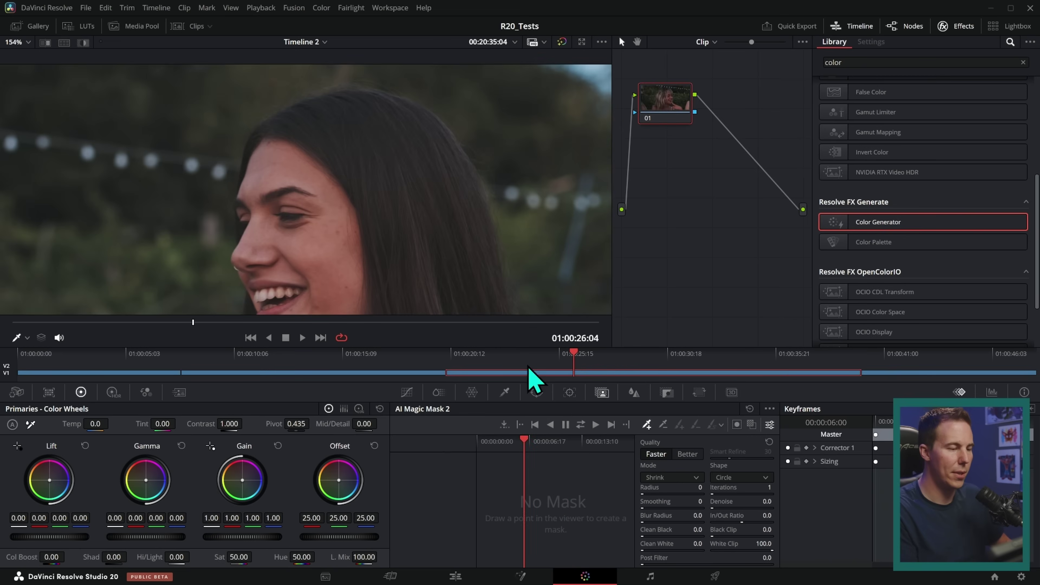
pyautogui.scroll(-3, 458, 211)
pyautogui.moveTo(573, 209); pyautogui.dragTo(450, 190)
pyautogui.moveTo(582, 360); pyautogui.dragTo(501, 368)
pyautogui.click(503, 360)
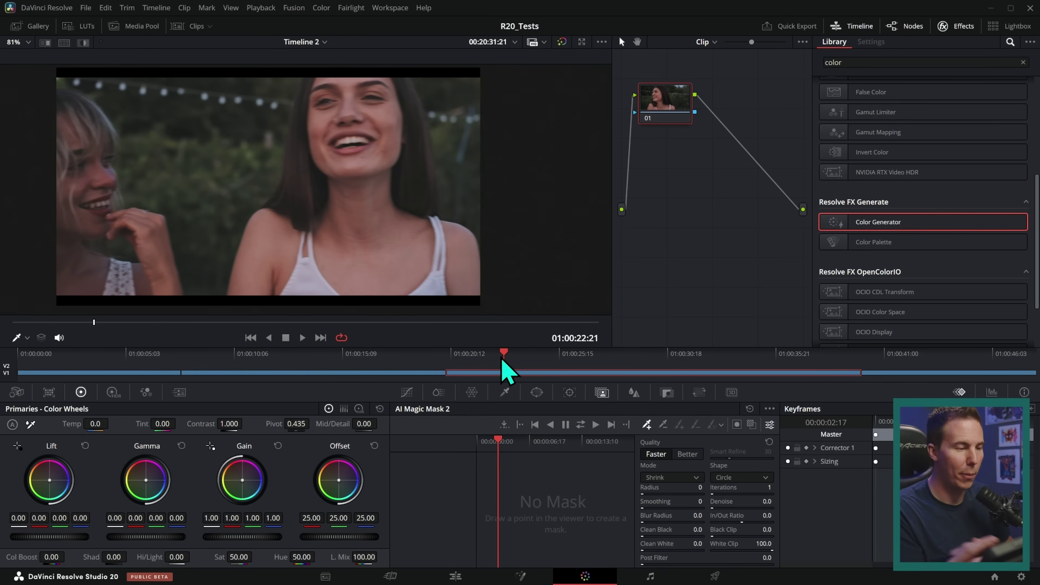
pyautogui.moveTo(513, 372); pyautogui.dragTo(559, 354)
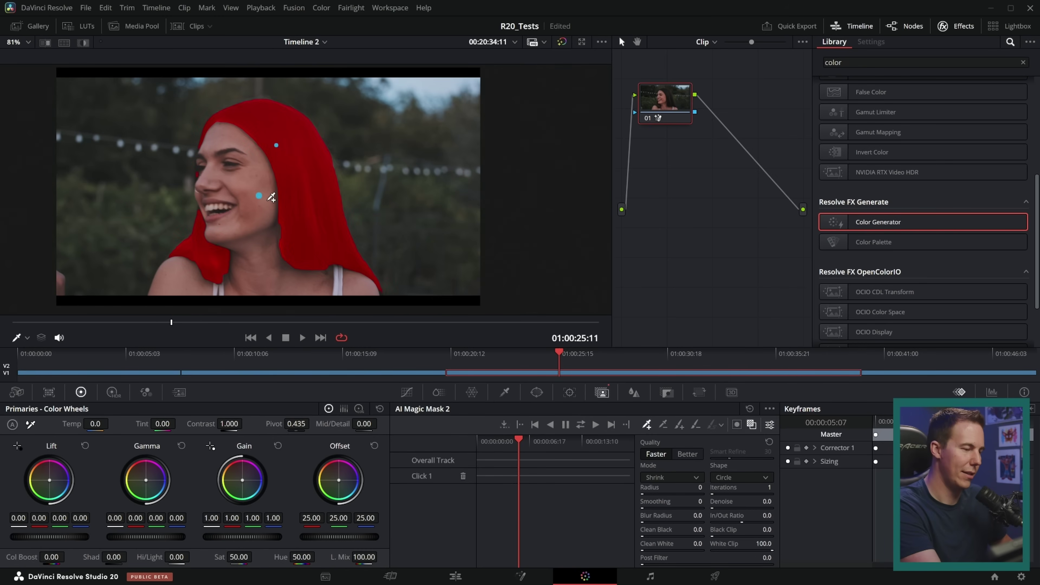
pyautogui.click(750, 409)
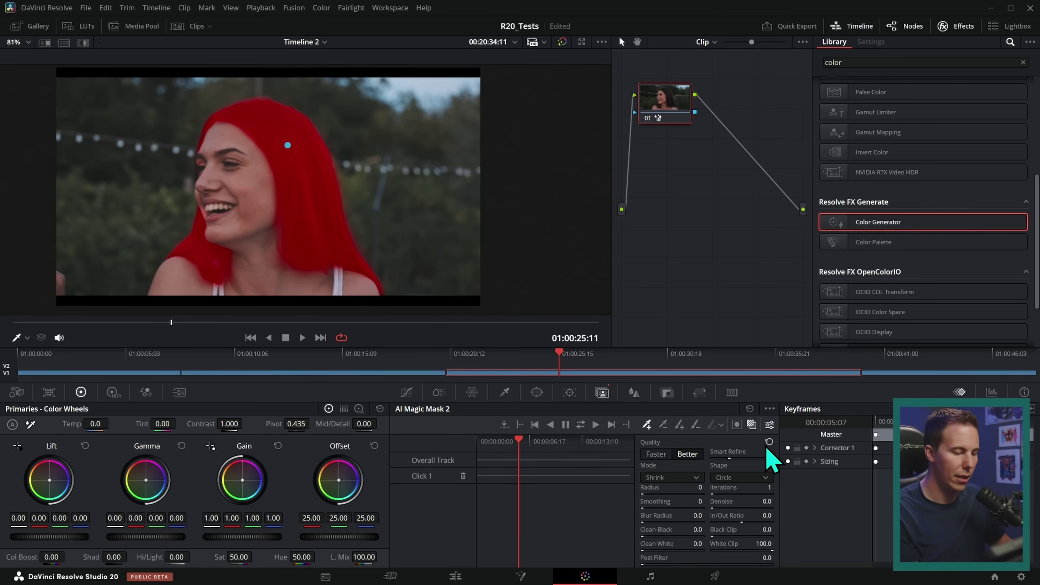
pyautogui.click(594, 424)
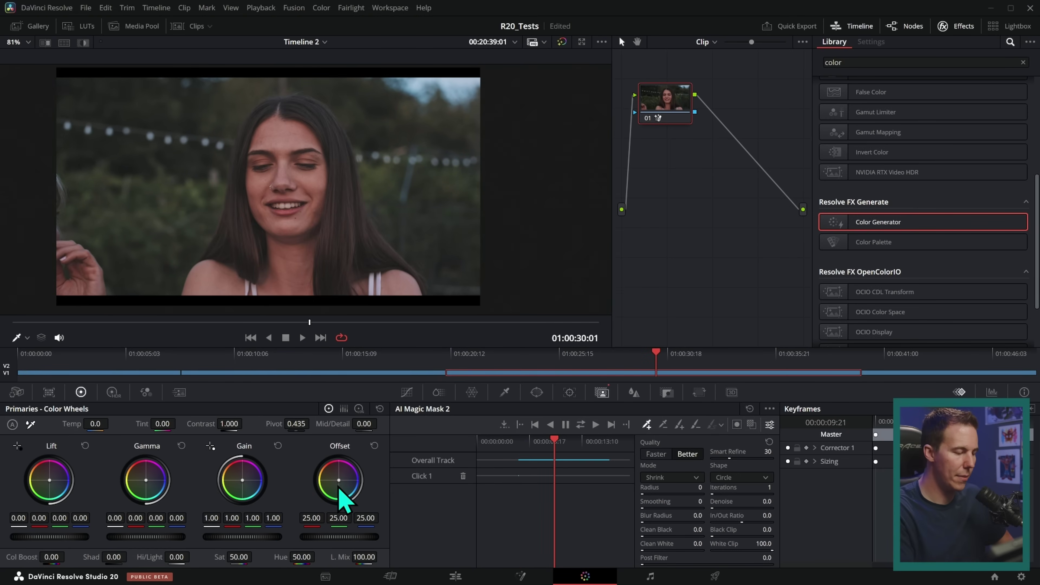
# Tint the masked hair purple with Gain values 1.00, 1.07, 0.95, 1.26 and play the clip to check the mask edges
pyautogui.moveTo(337, 486); pyautogui.dragTo(343, 480)
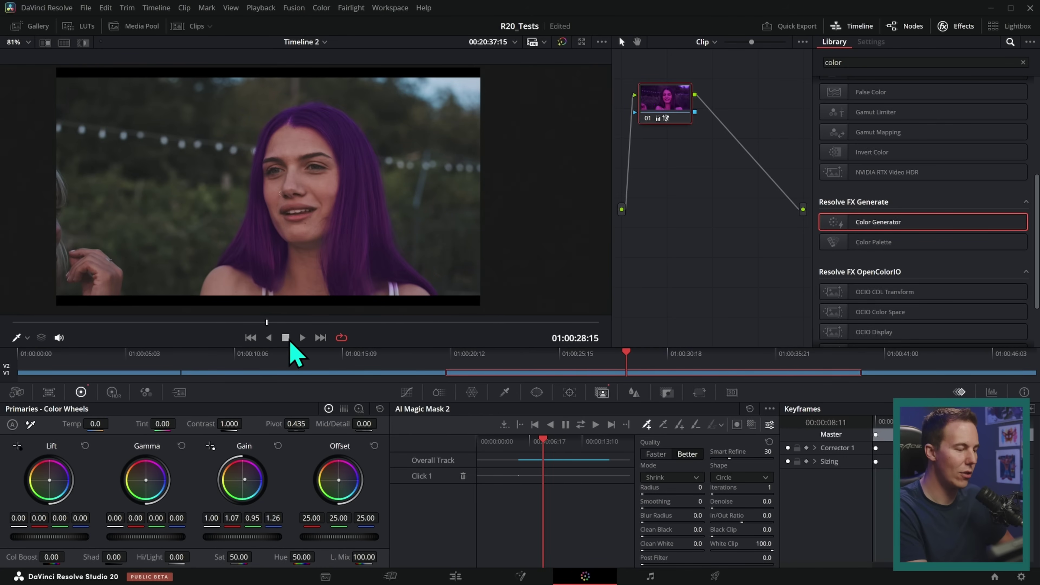
pyautogui.press('space')
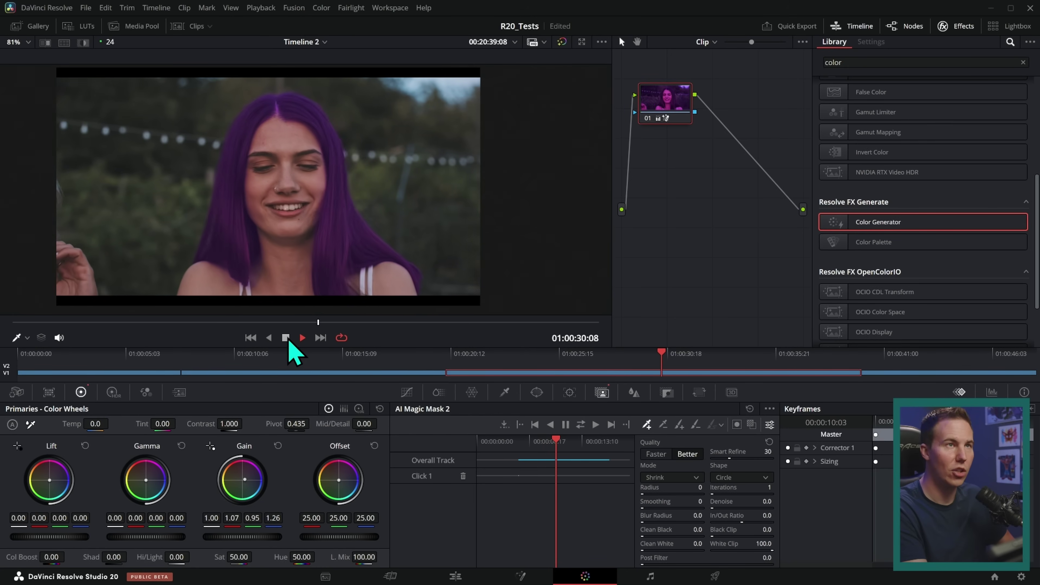
pyautogui.click(285, 338)
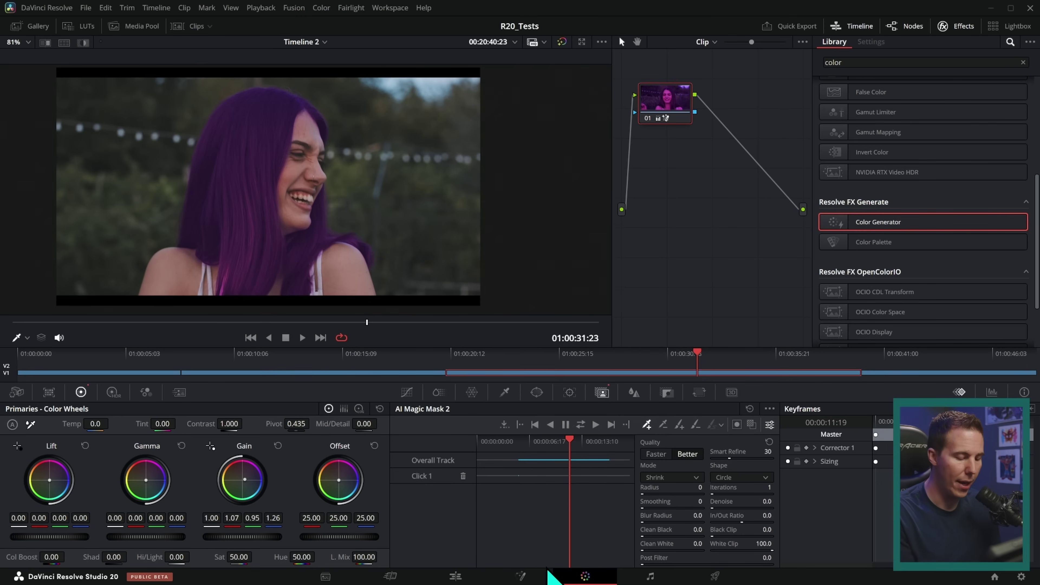
# Trim the party clip on the edit timeline to start at 01:00:29:19 and end just after 01:00:32:00, and play it through
pyautogui.click(485, 575)
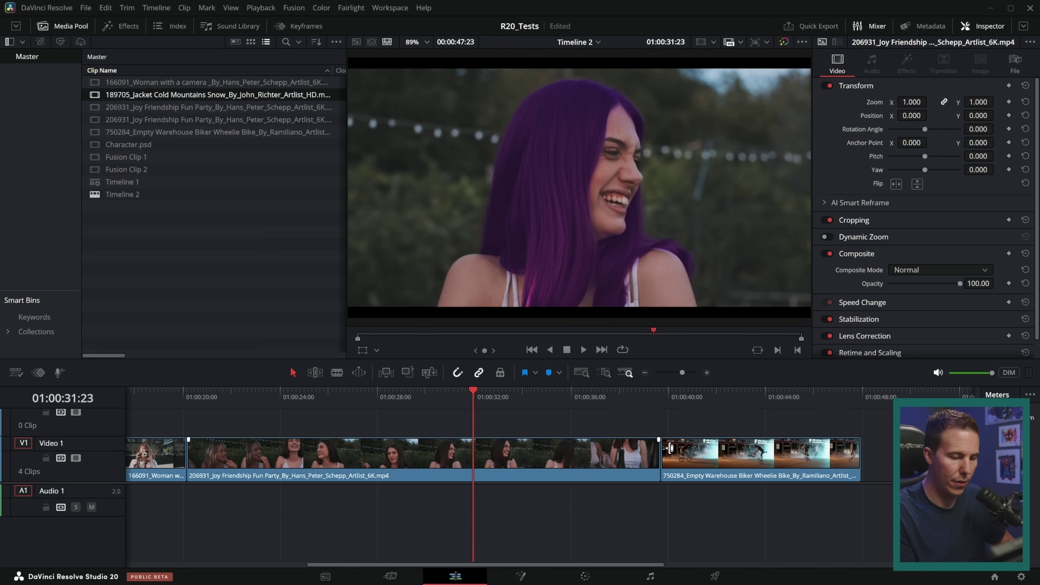
pyautogui.moveTo(653, 451); pyautogui.dragTo(473, 451)
pyautogui.moveTo(471, 403); pyautogui.dragTo(423, 407)
pyautogui.click(455, 464)
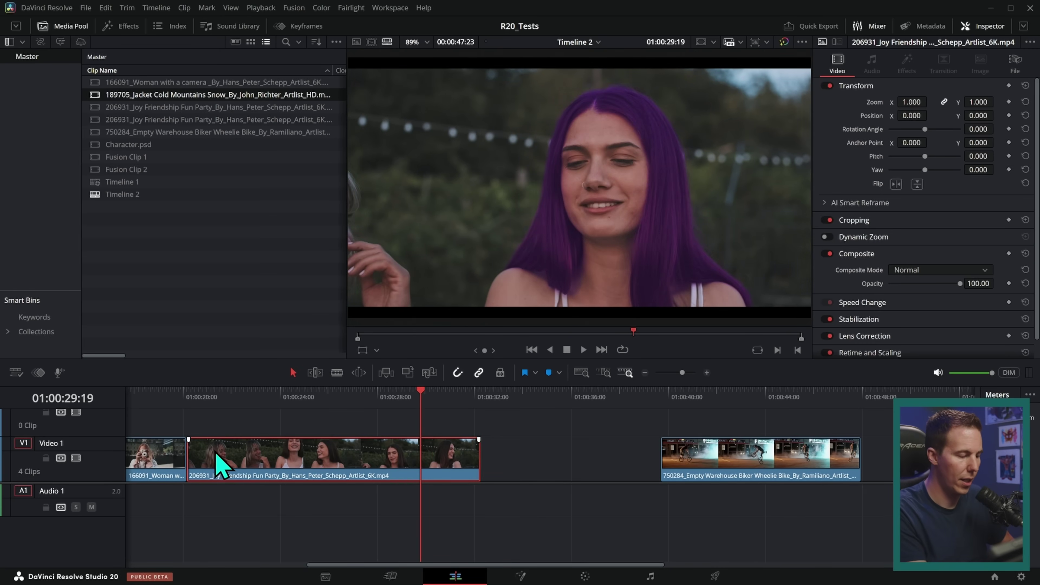
pyautogui.moveTo(193, 453); pyautogui.dragTo(422, 452)
pyautogui.press('space')
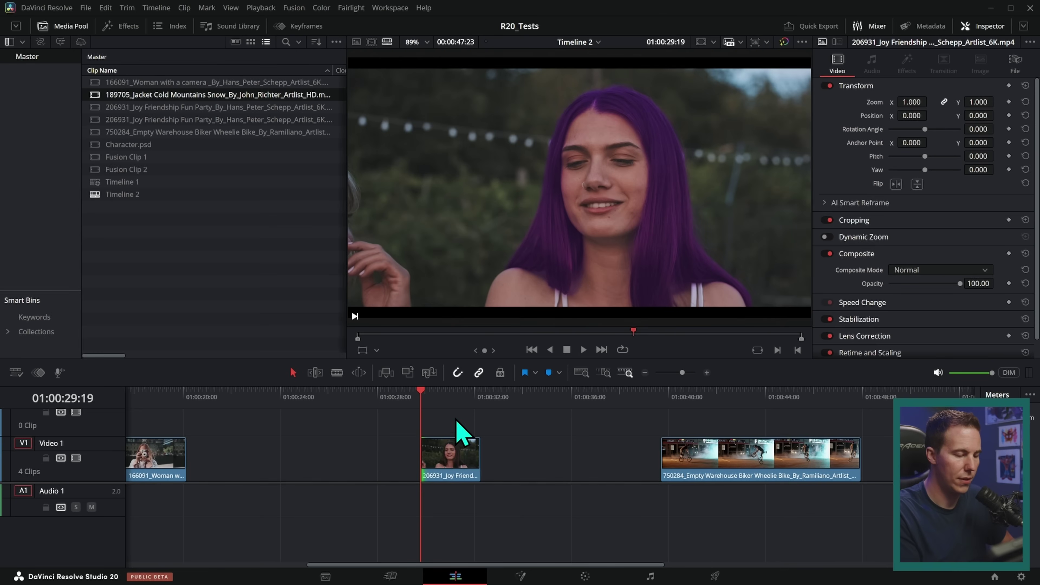
pyautogui.press('space')
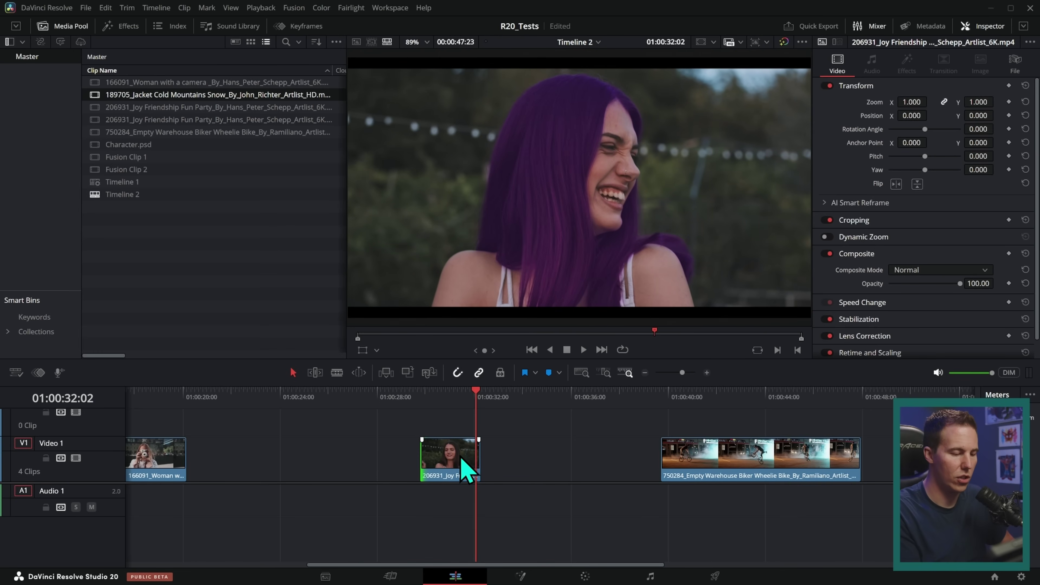
pyautogui.click(460, 458)
pyautogui.click(457, 405)
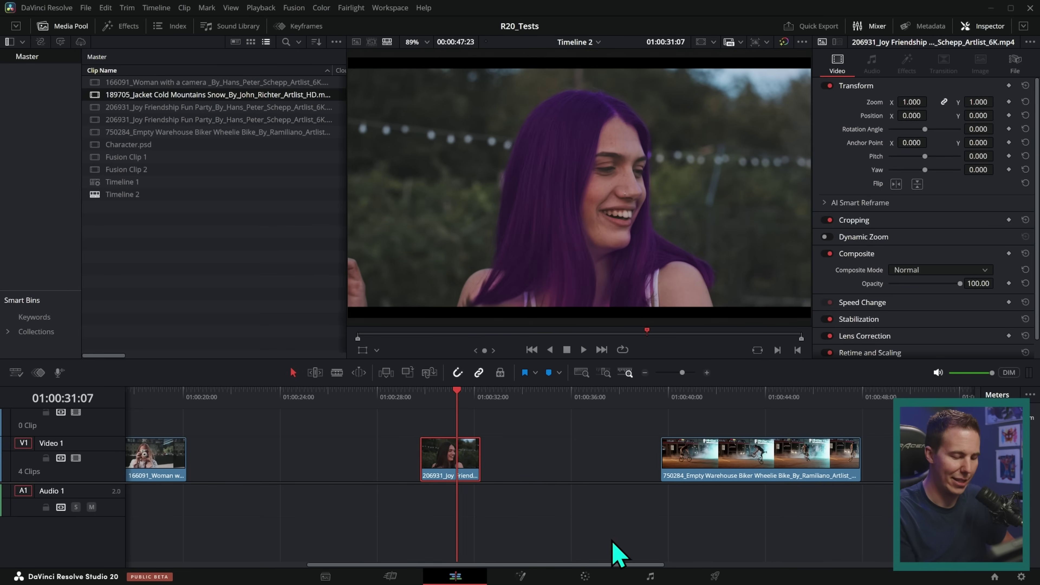
# Build a hair matte with a white Color Generator on the masked node and a black (#000000) Color Generator node before it
pyautogui.click(587, 577)
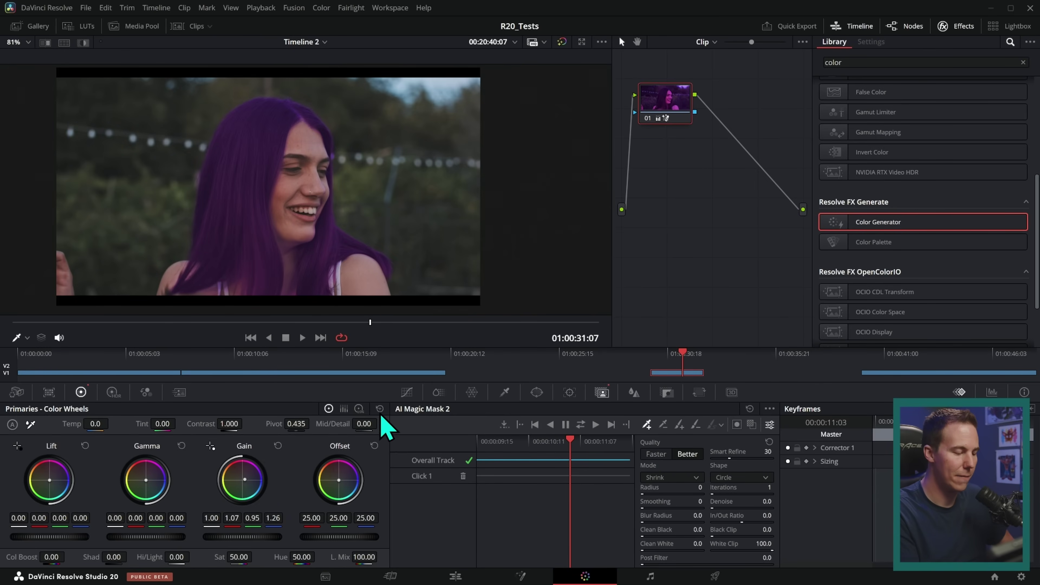
pyautogui.moveTo(842, 223); pyautogui.dragTo(728, 131)
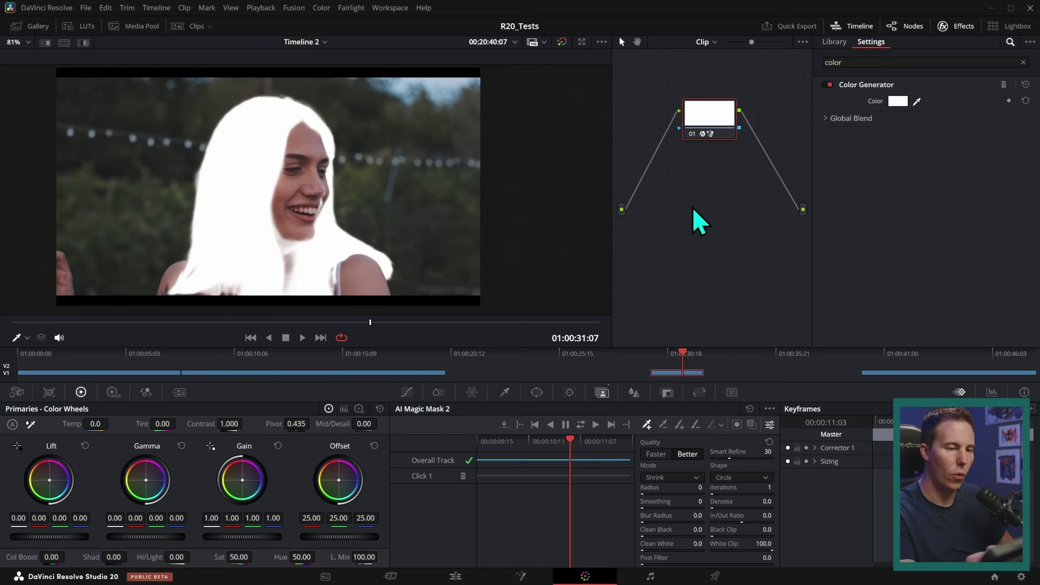
pyautogui.click(833, 42)
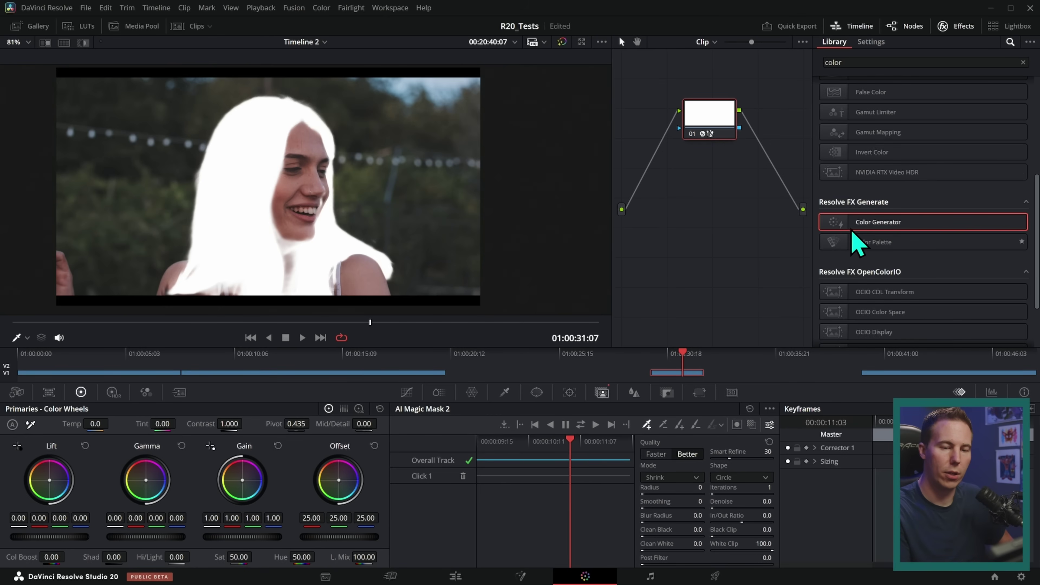
pyautogui.moveTo(843, 236); pyautogui.dragTo(628, 165)
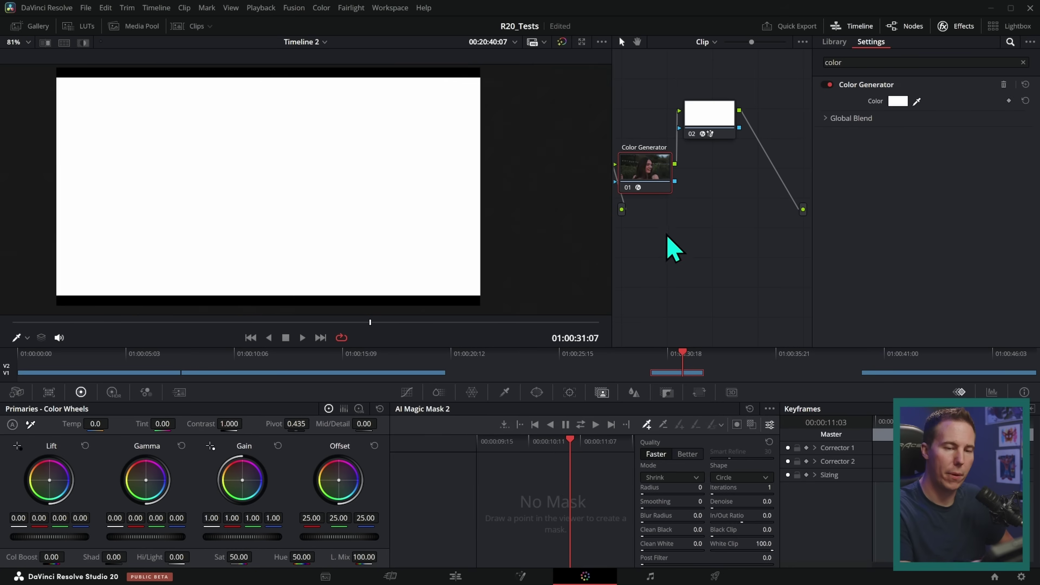
pyautogui.click(898, 101)
pyautogui.moveTo(629, 243); pyautogui.dragTo(633, 299)
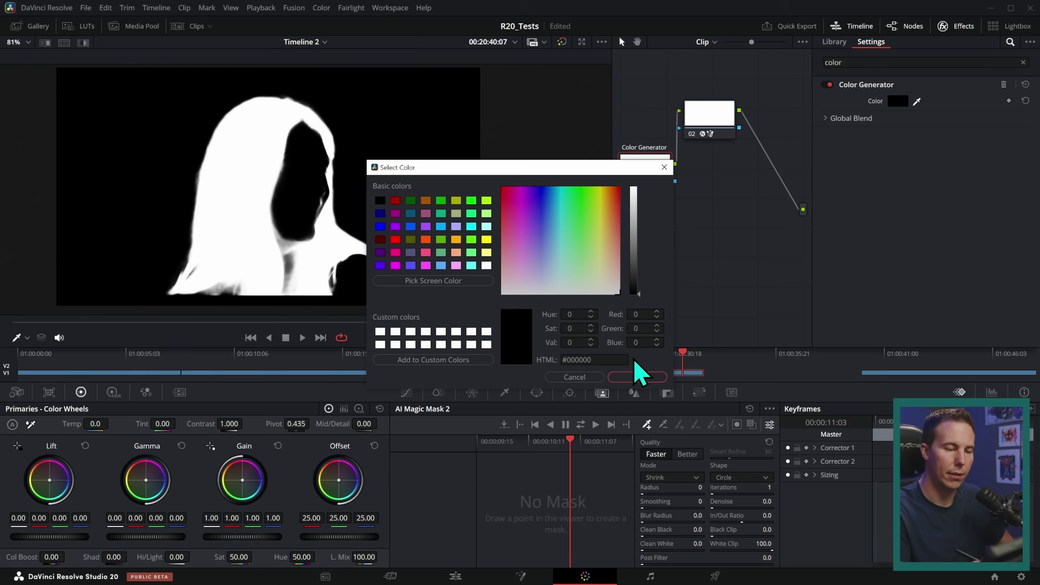
pyautogui.click(649, 378)
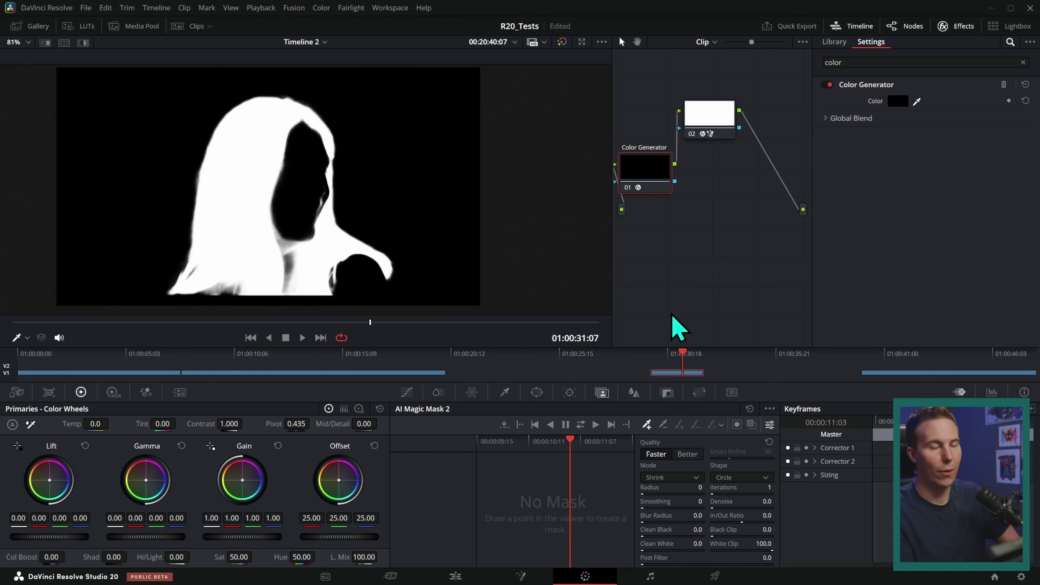
# Render the trimmed matte clip in place as a QuickTime Apple ProRes 422 file with color grading effects included
pyautogui.click(465, 579)
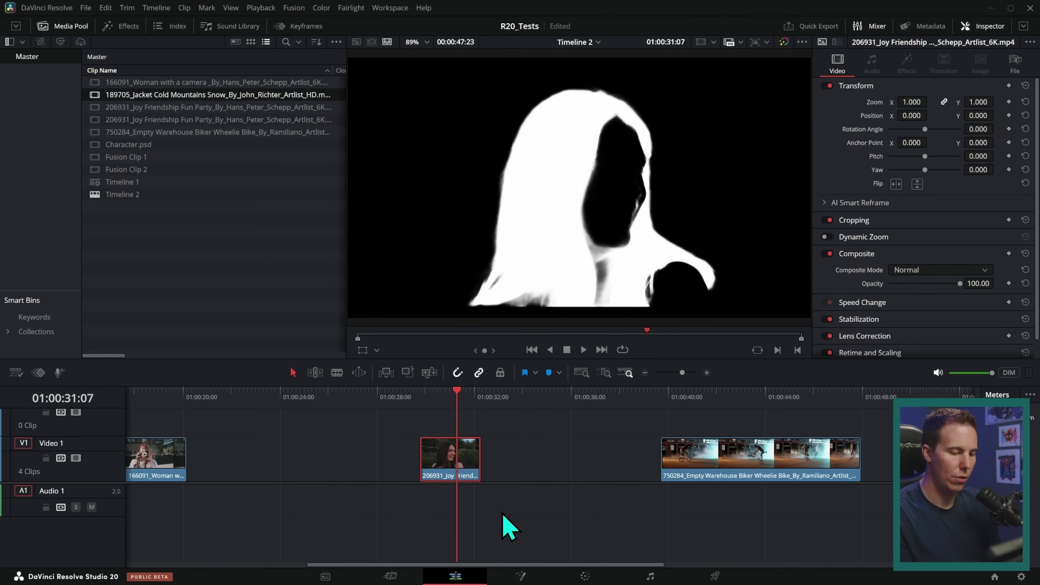
pyautogui.rightClick(466, 467)
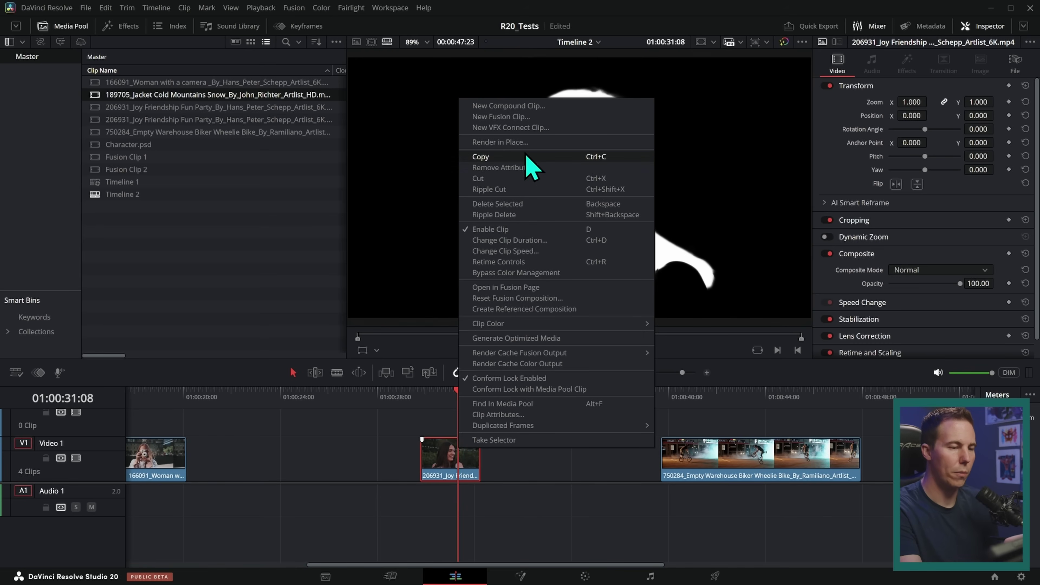
pyautogui.click(528, 143)
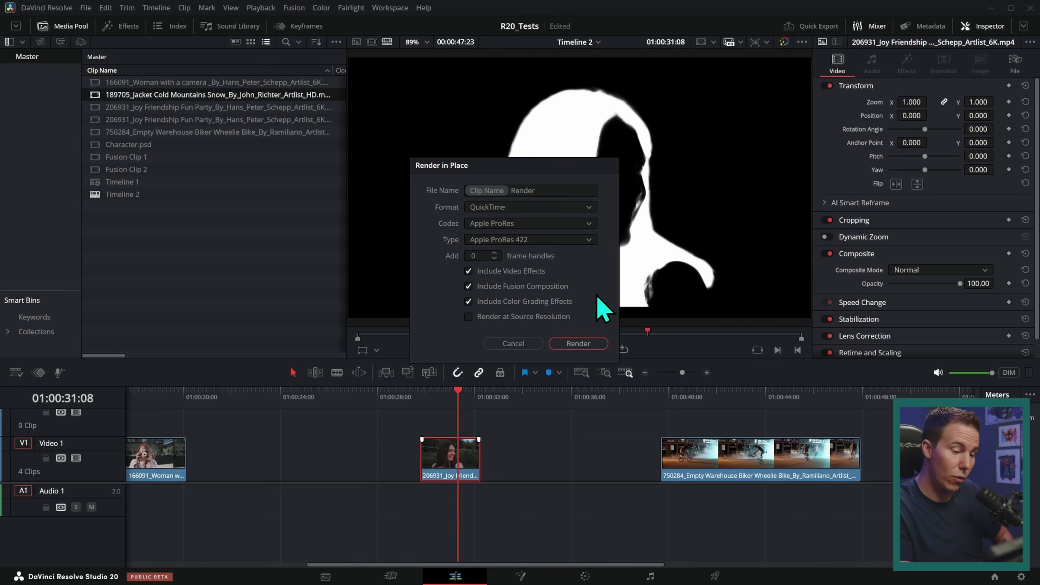
pyautogui.click(586, 345)
pyautogui.click(618, 364)
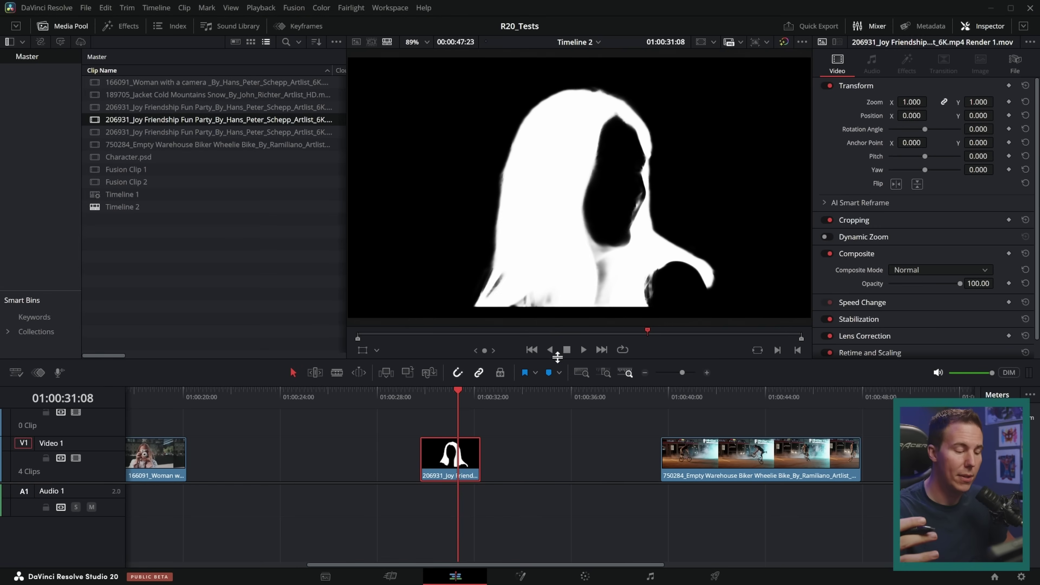
# Decompose the rendered clip to its original and clear all of its color grading, masks and extra nodes
pyautogui.rightClick(464, 466)
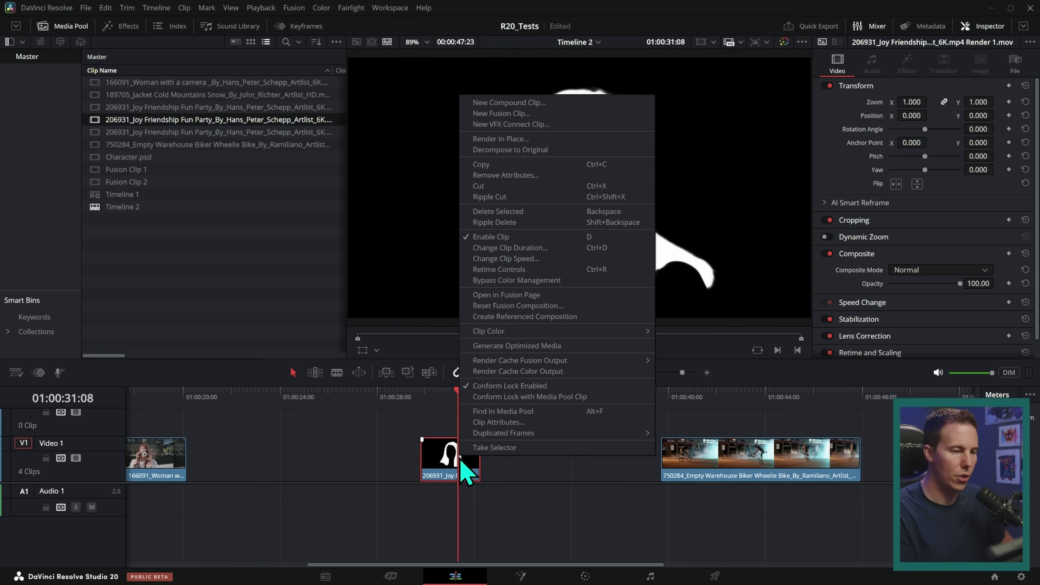
pyautogui.click(539, 150)
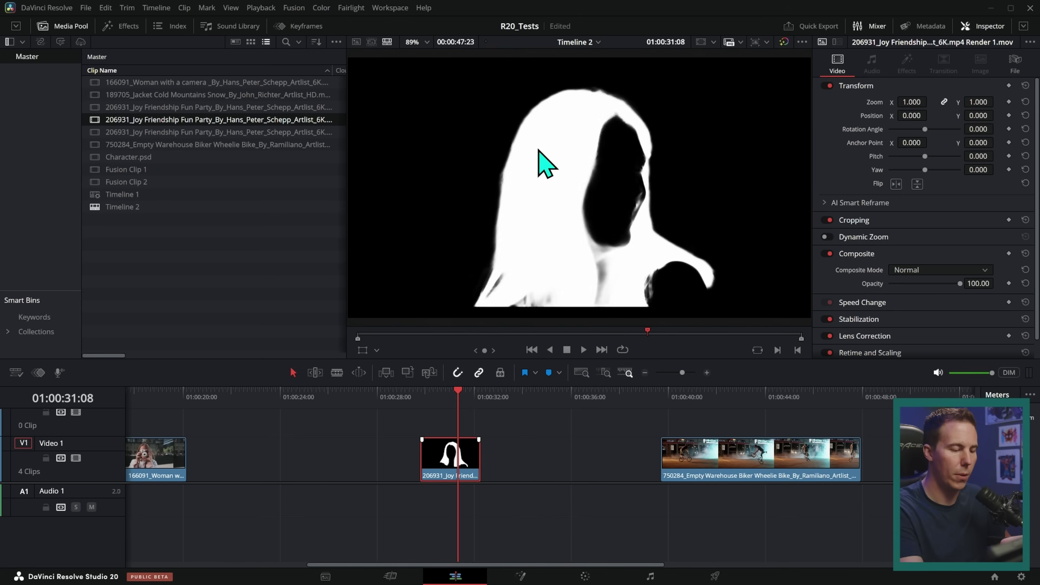
pyautogui.click(585, 576)
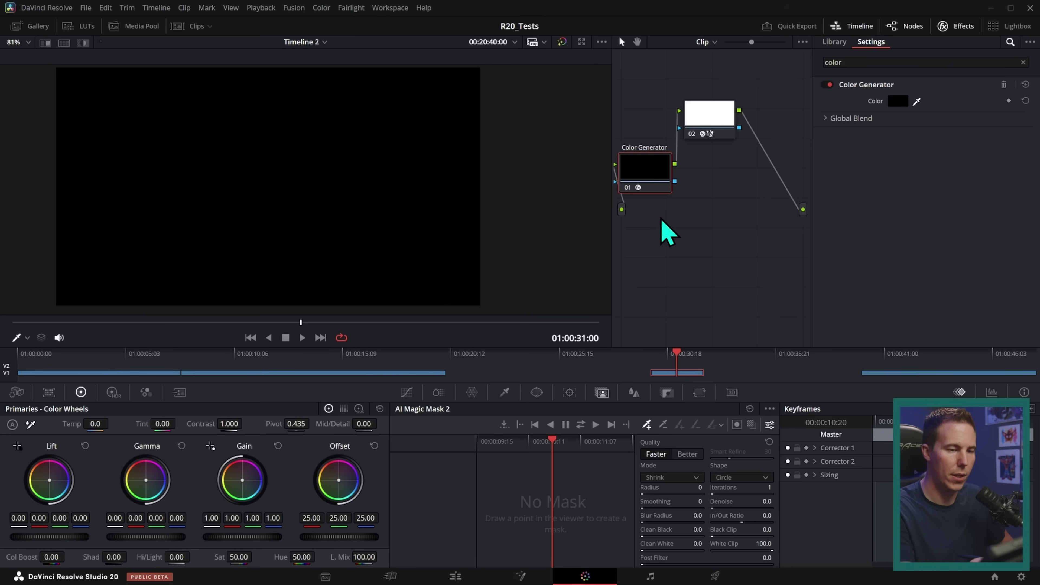
pyautogui.rightClick(710, 196)
pyautogui.click(776, 218)
pyautogui.hotkey('ctrl', 'z')
pyautogui.hotkey('ctrl', 'z')
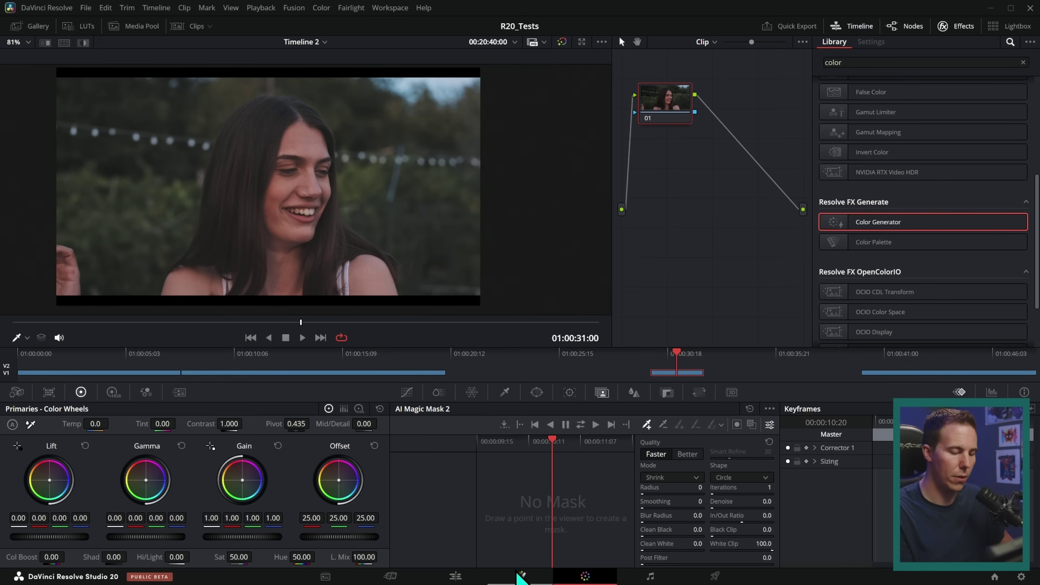
# Place the rendered hair matte clip on Video 2 of the edit timeline, directly above the trimmed party clip
pyautogui.click(477, 573)
pyautogui.click(553, 465)
pyautogui.scroll(2, 584, 457)
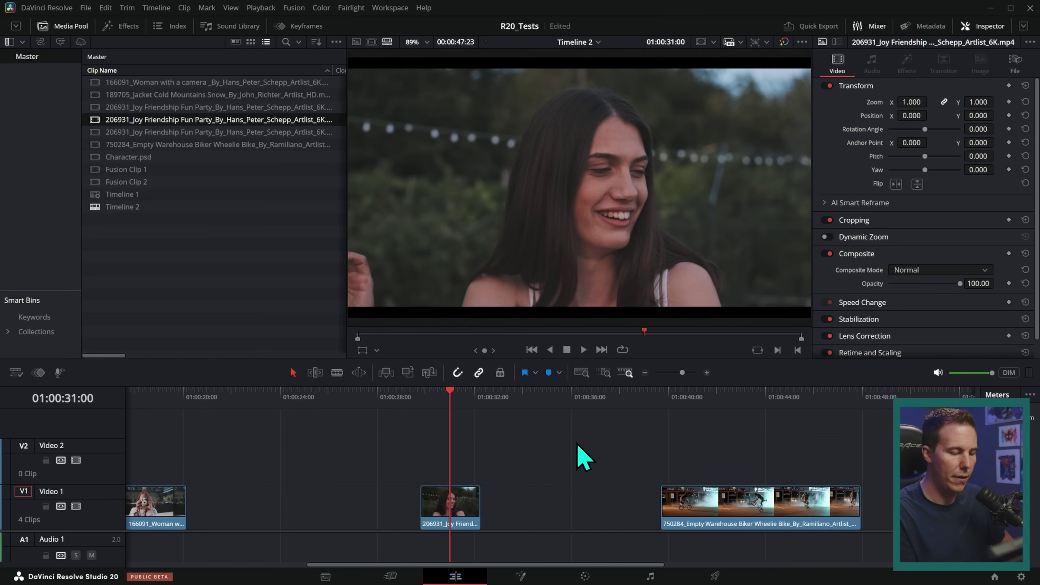
pyautogui.rightClick(222, 223)
pyautogui.click(323, 367)
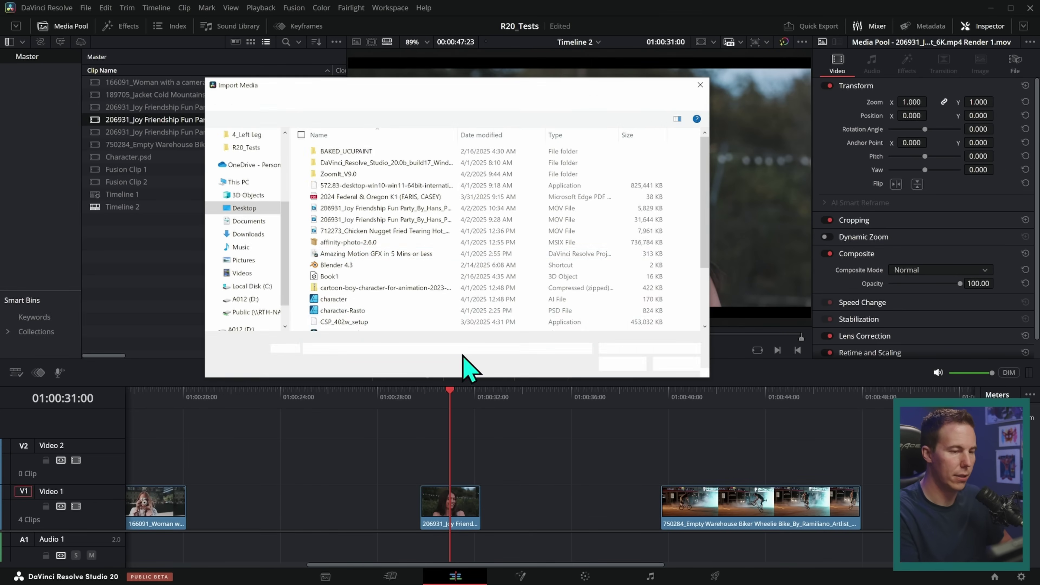
pyautogui.doubleClick(411, 208)
pyautogui.moveTo(254, 120); pyautogui.dragTo(459, 466)
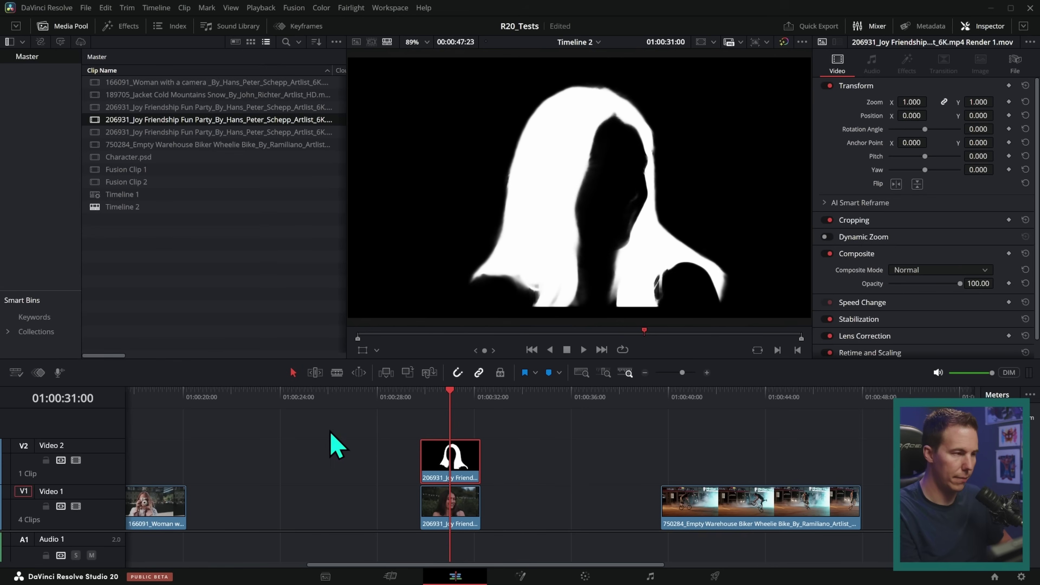
# Combine the hair matte and the party clip into a new Fusion clip and open it on the Fusion page
pyautogui.hotkey('ctrl', '1')
pyautogui.moveTo(520, 429); pyautogui.dragTo(438, 525)
pyautogui.rightClick(467, 463)
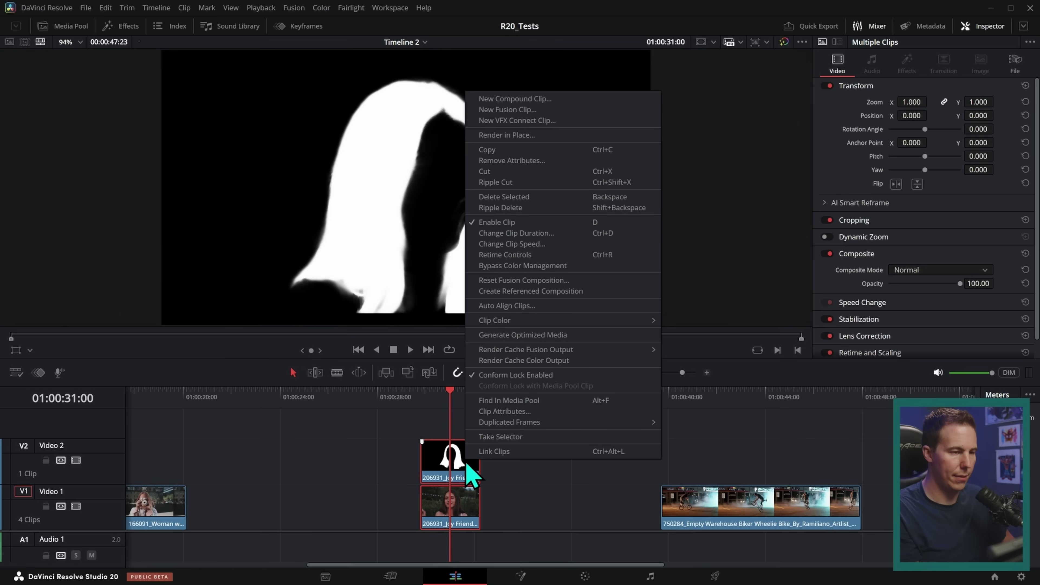
pyautogui.click(536, 116)
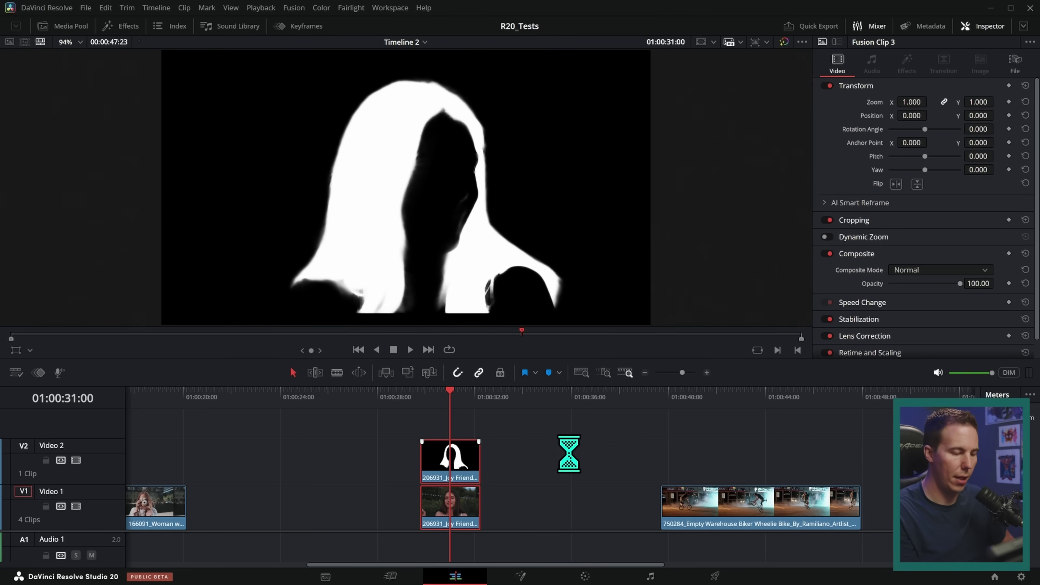
pyautogui.hotkey('shift', '5')
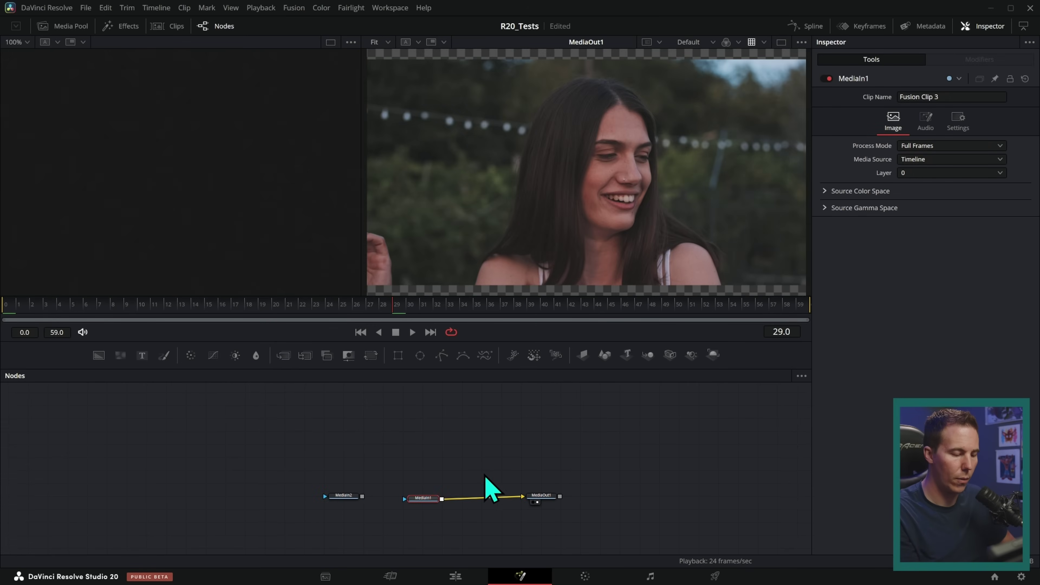
# Reduce the node tree to MediaIn1 feeding MediaOut1 with MediaIn2 kept unconnected, and view MediaOut1
pyautogui.scroll(3, 485, 475)
pyautogui.moveTo(613, 457); pyautogui.dragTo(608, 421)
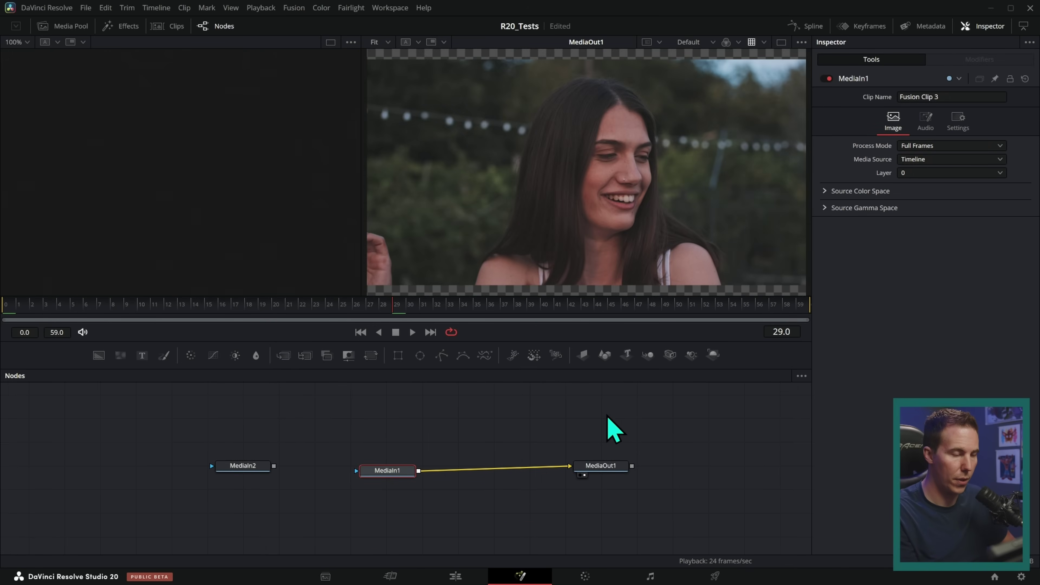
pyautogui.scroll(1, 593, 416)
pyautogui.moveTo(349, 489); pyautogui.dragTo(376, 484)
# Rename the MediaIn2 node to Matte and connect its output to MediaIn1's mask input
pyautogui.moveTo(178, 483); pyautogui.dragTo(384, 481)
pyautogui.press('F2')
pyautogui.write('Matte')
pyautogui.press('Return')
pyautogui.moveTo(387, 483); pyautogui.dragTo(380, 483)
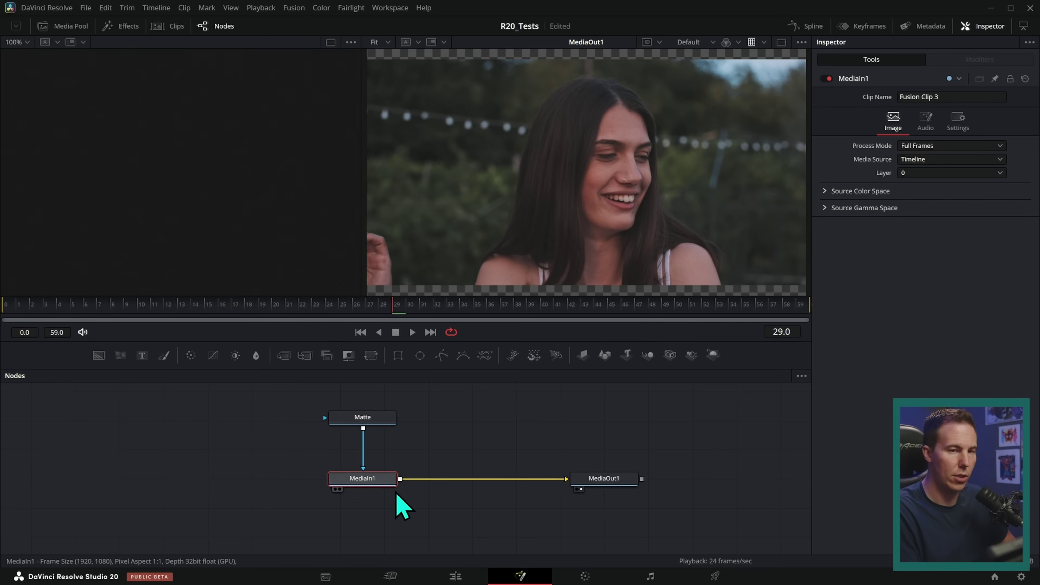
# Set MediaIn1's mask channel to Luminance and play the masked hair result from the first frame
pyautogui.click(960, 123)
pyautogui.click(931, 206)
pyautogui.click(937, 279)
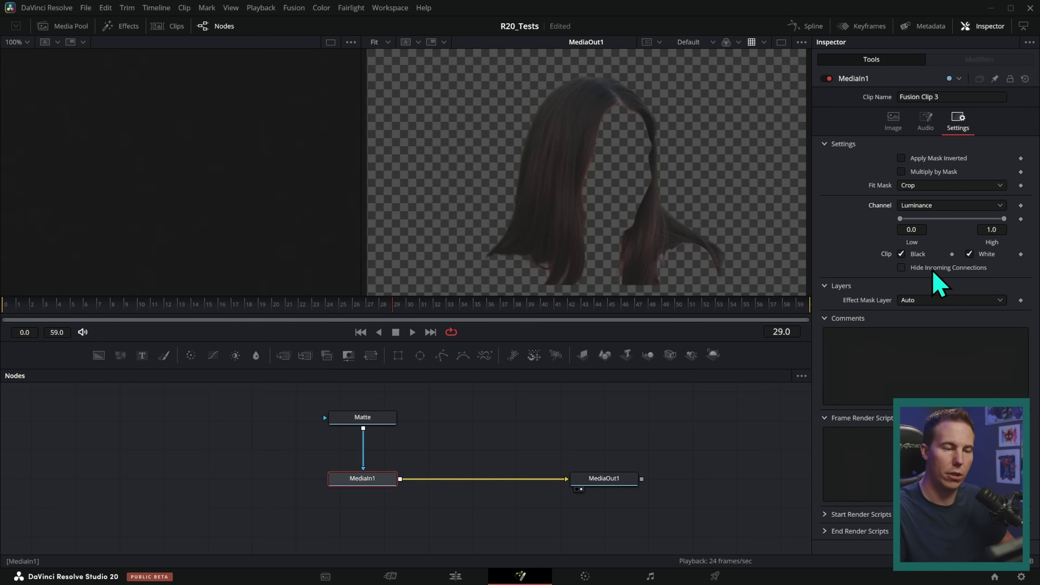
pyautogui.click(360, 332)
pyautogui.click(412, 333)
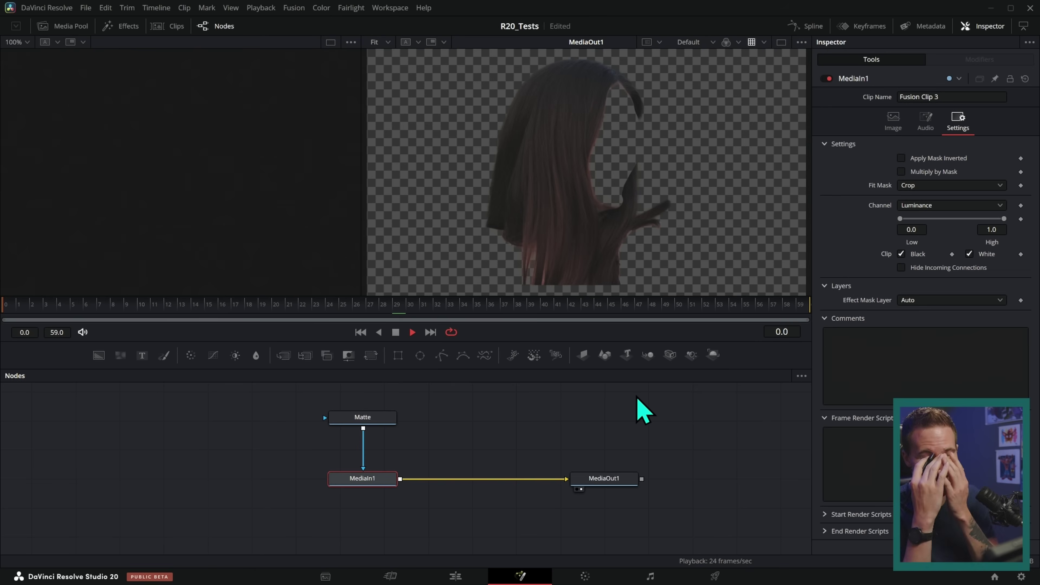
pyautogui.click(395, 332)
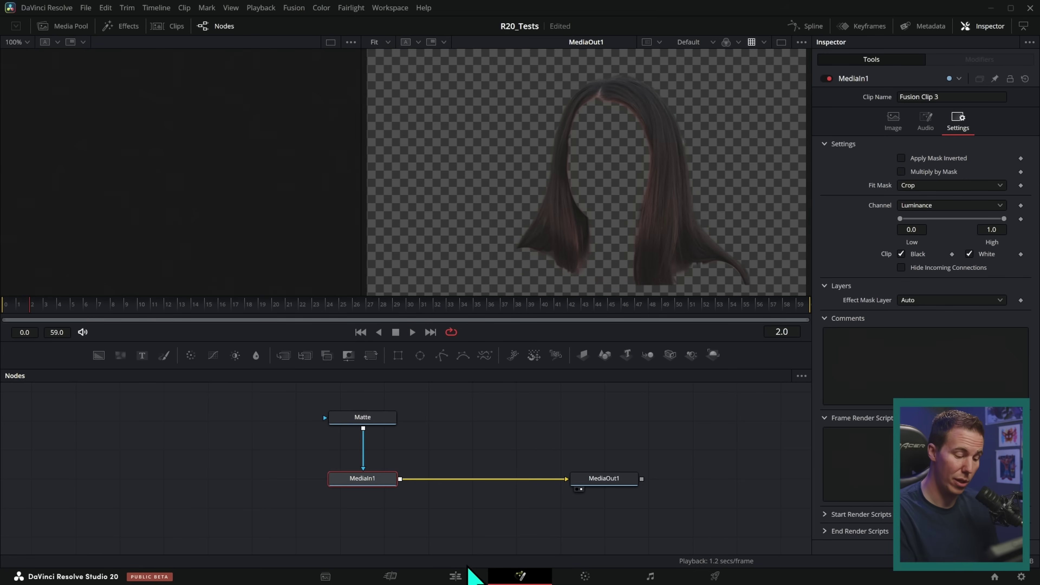
# Return to the edit timeline and play the Empty Warehouse Biker clip full screen
pyautogui.click(466, 574)
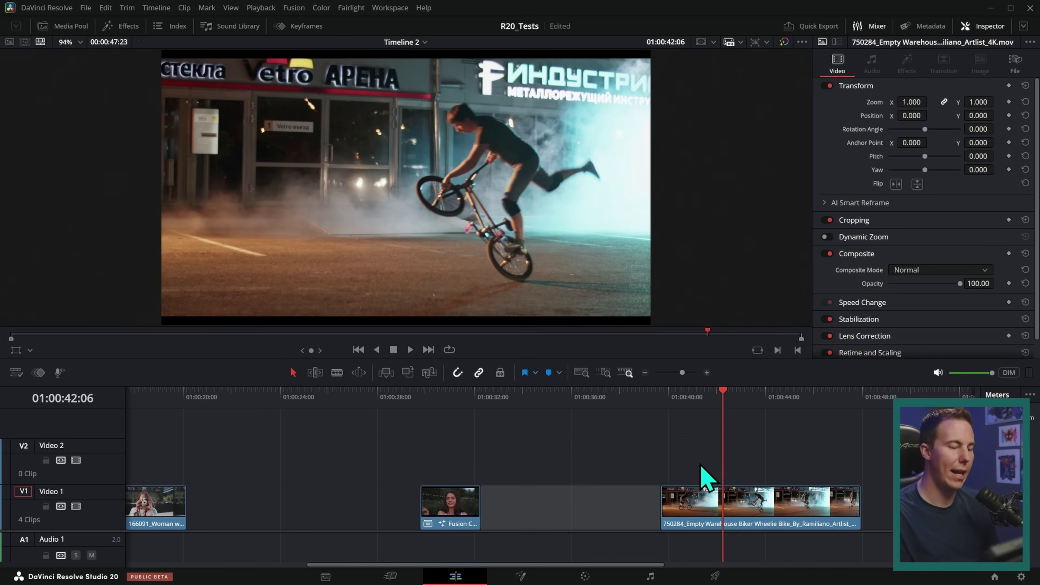
pyautogui.moveTo(674, 401); pyautogui.dragTo(657, 426)
pyautogui.hotkey('ctrl', 'f')
pyautogui.press('space')
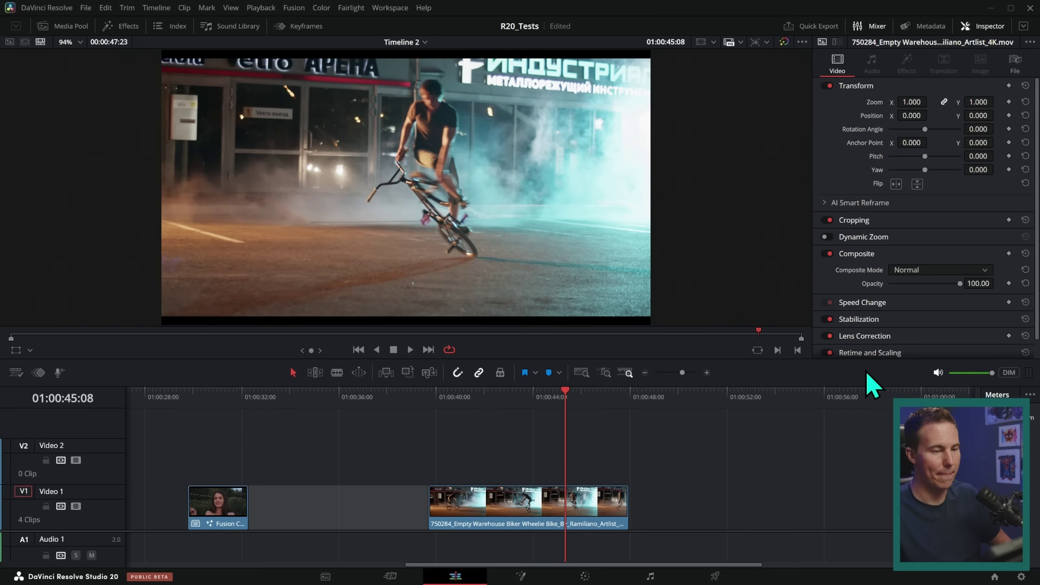
# Open the biker clip on the Color page and go to the wheelie frame at 01:00:44:01
pyautogui.click(584, 576)
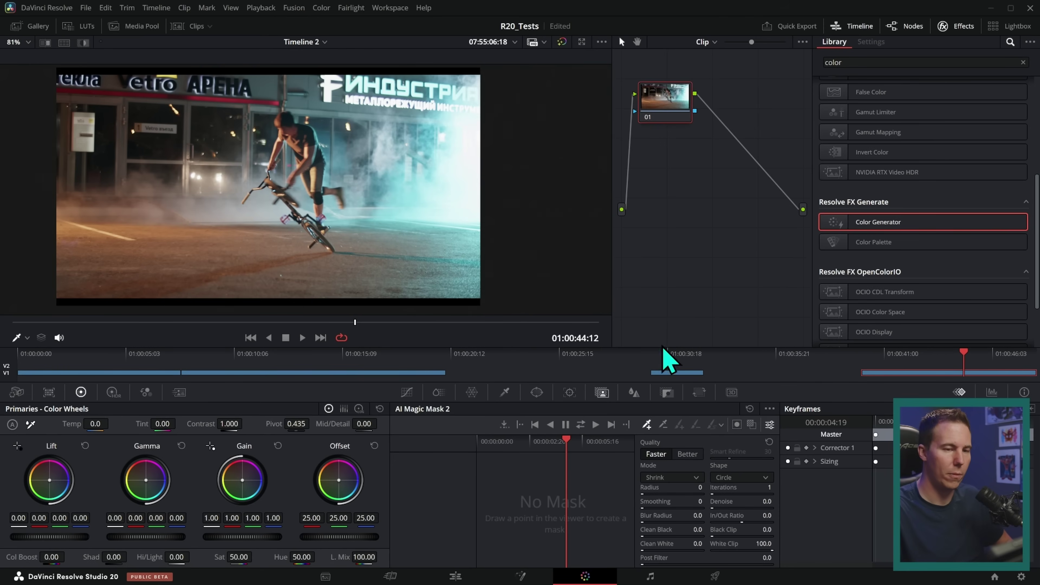
pyautogui.click(303, 322)
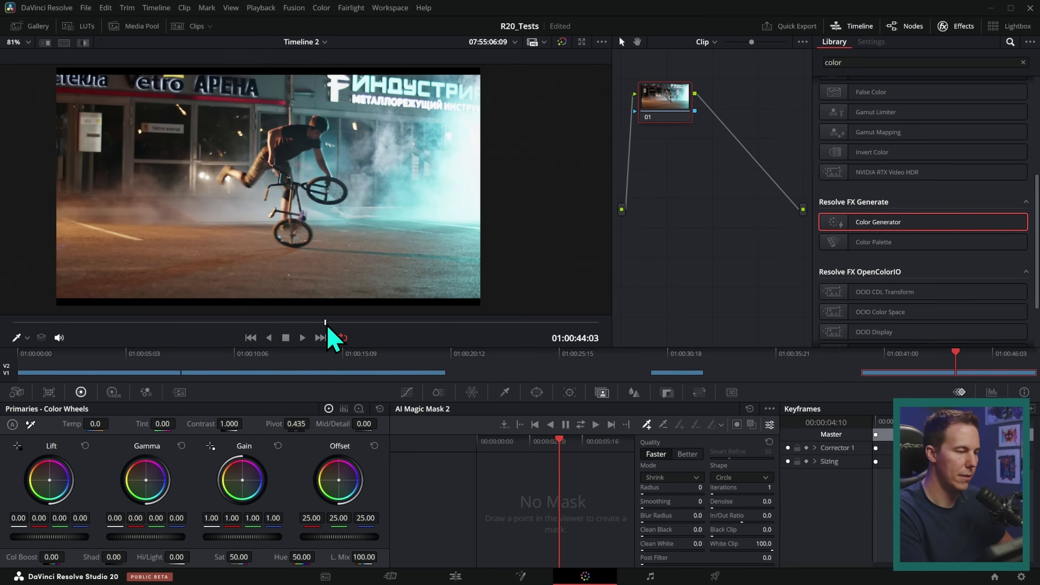
pyautogui.moveTo(327, 326); pyautogui.dragTo(322, 327)
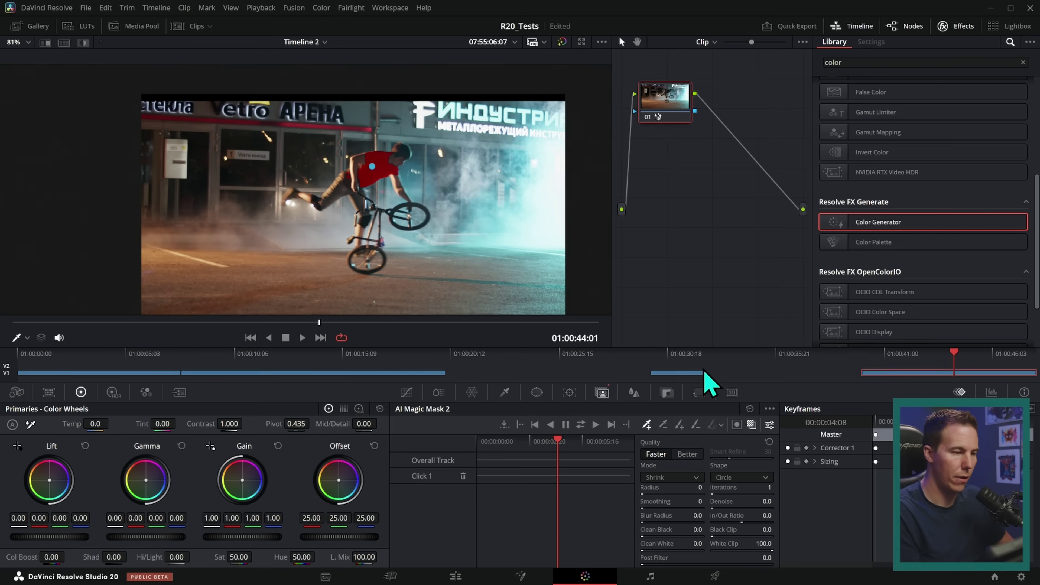
# Mask the rider and bike with Better quality, adding exclusion points inside the wheels, and track the mask in both directions
pyautogui.scroll(3, 358, 197)
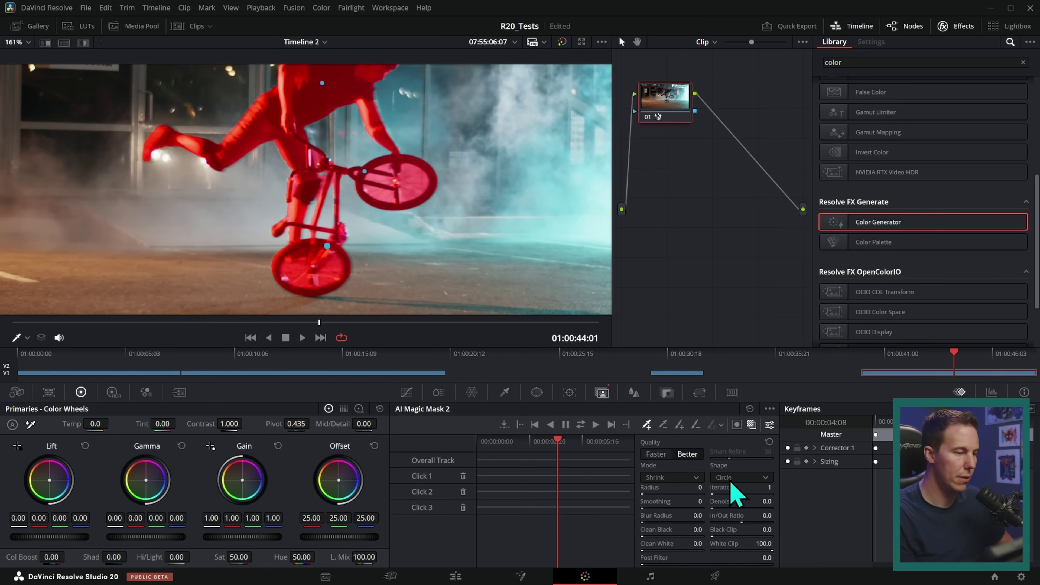
pyautogui.scroll(-2, 441, 219)
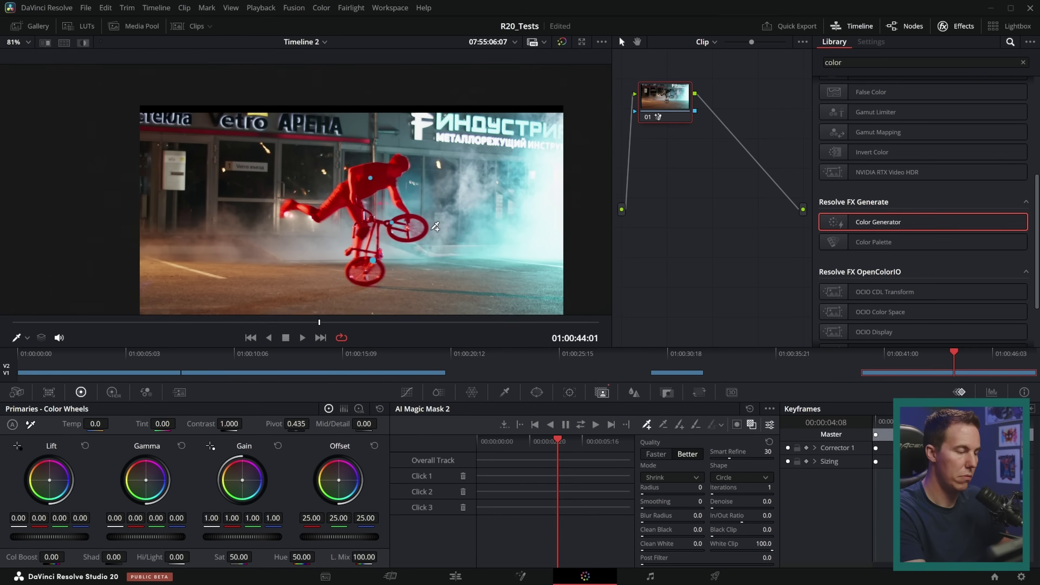
pyautogui.scroll(2, 438, 228)
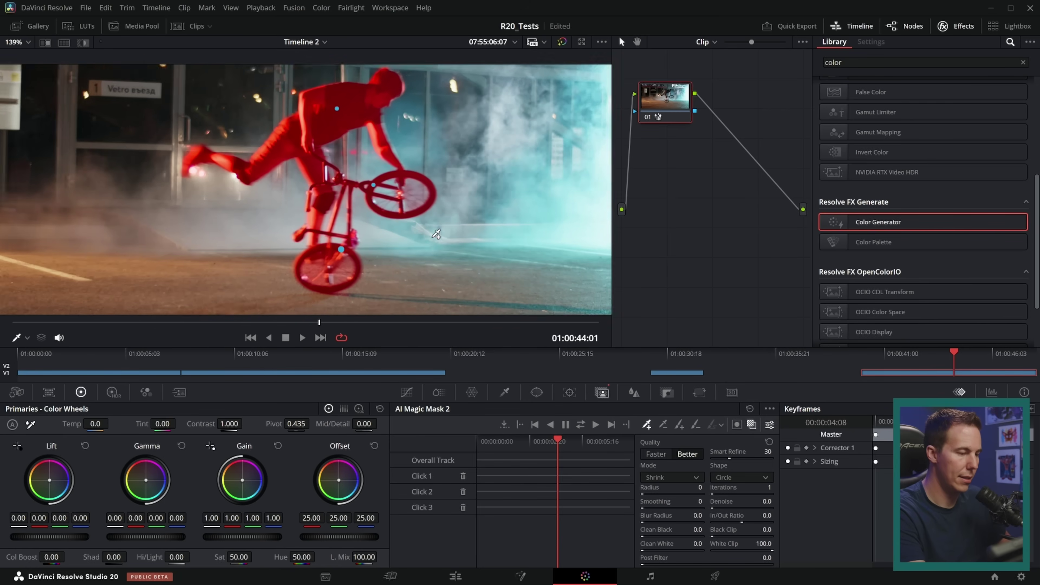
pyautogui.scroll(1, 437, 233)
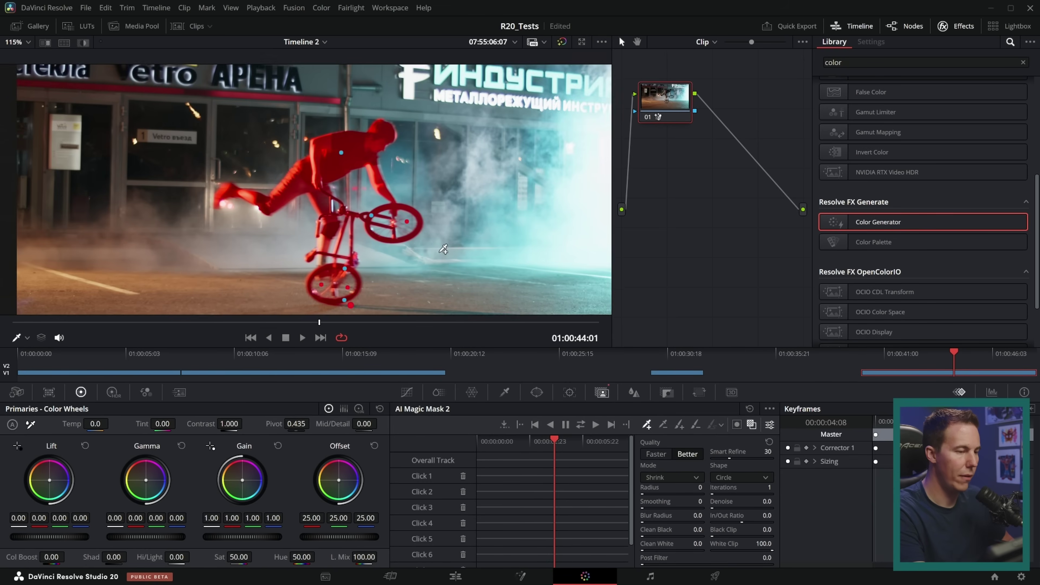
pyautogui.scroll(2, 414, 303)
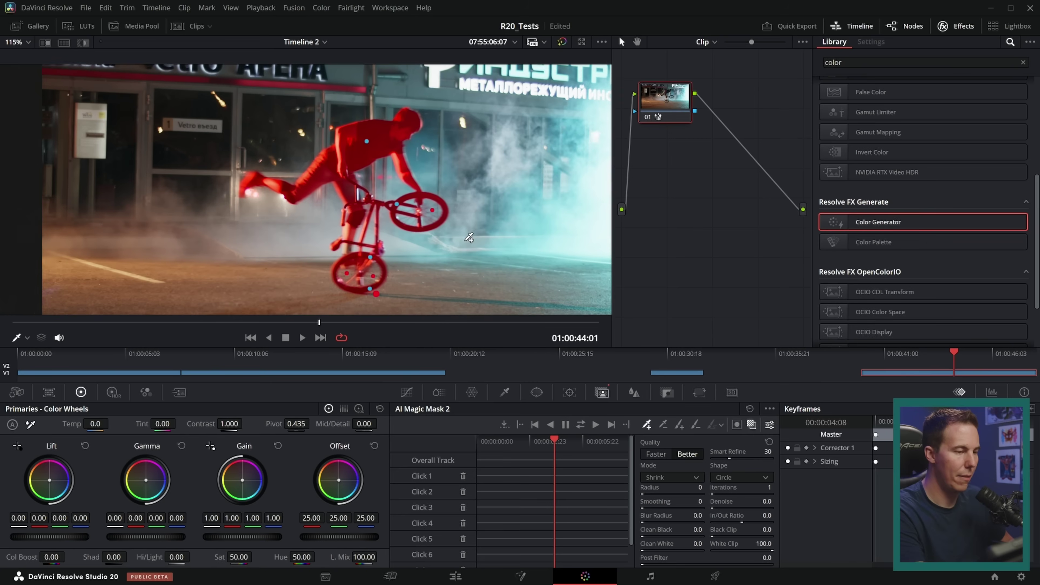
pyautogui.click(581, 425)
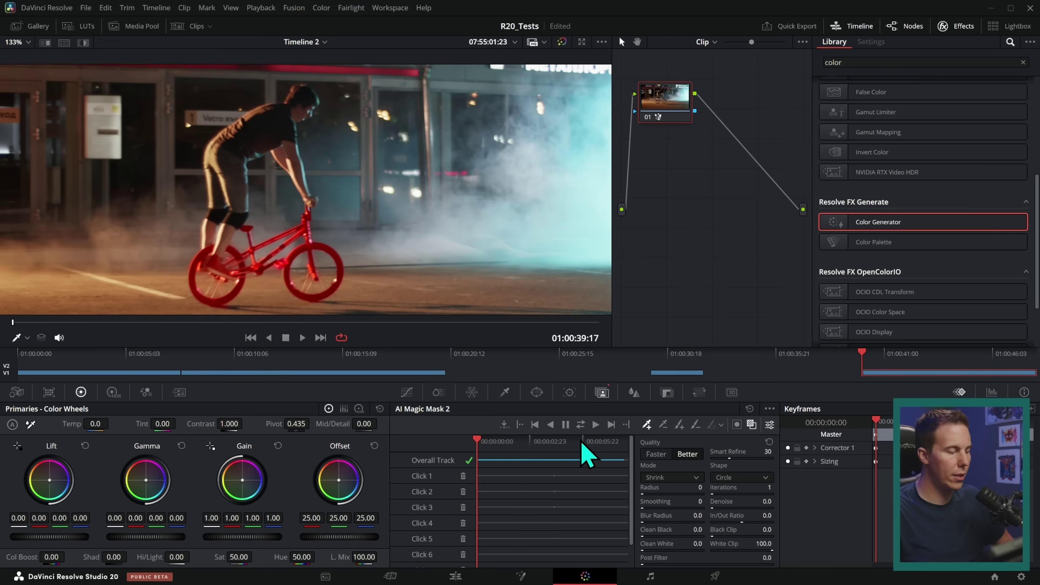
# Review the tracked mask, add a point on the rider's leg at 01:00:44:12, and track the correction forward
pyautogui.click(302, 337)
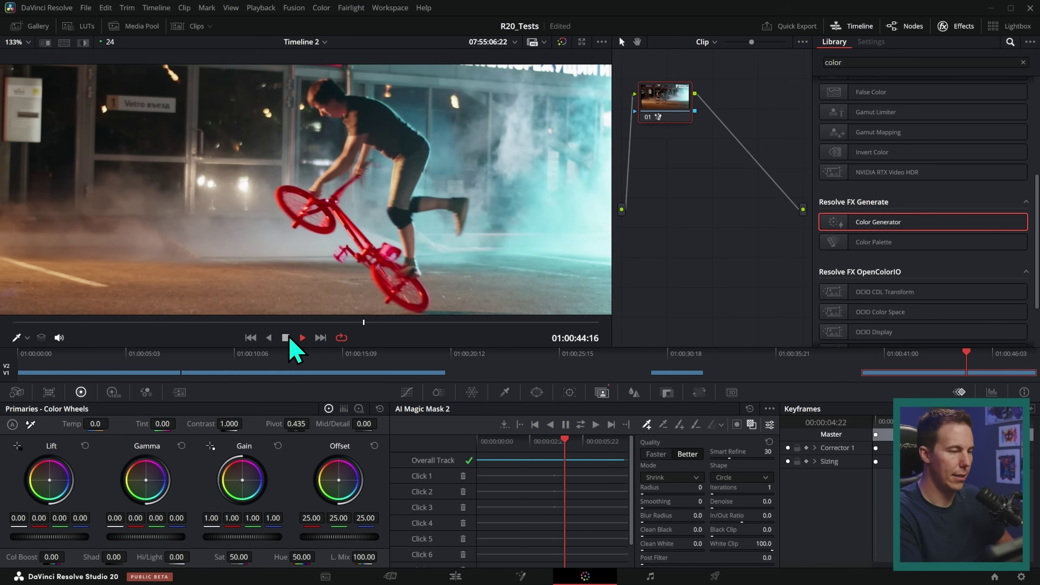
pyautogui.moveTo(379, 322); pyautogui.dragTo(345, 325)
pyautogui.press('Right')
pyautogui.press('Right')
pyautogui.press('Right')
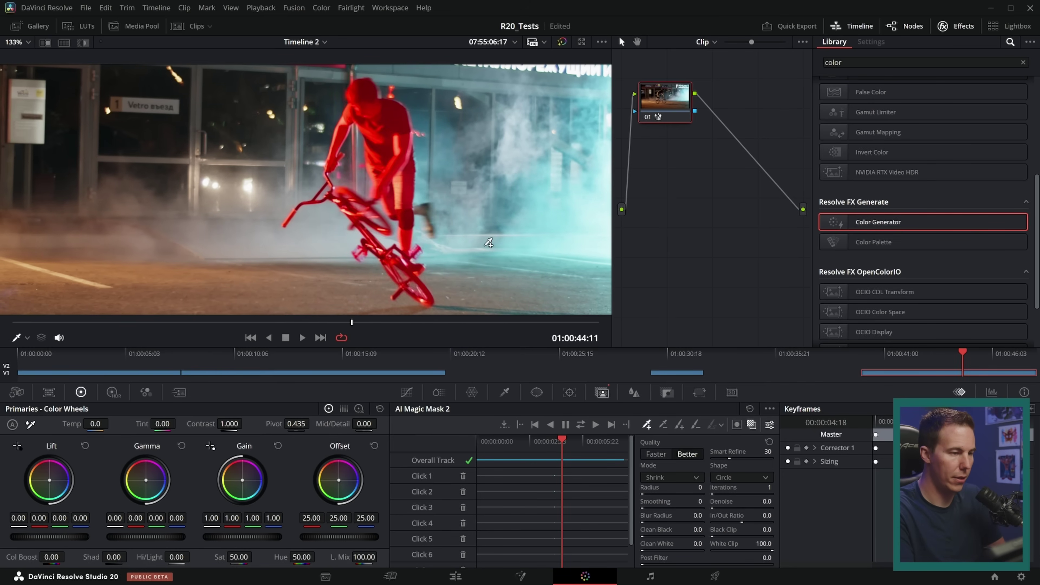
pyautogui.click(433, 240)
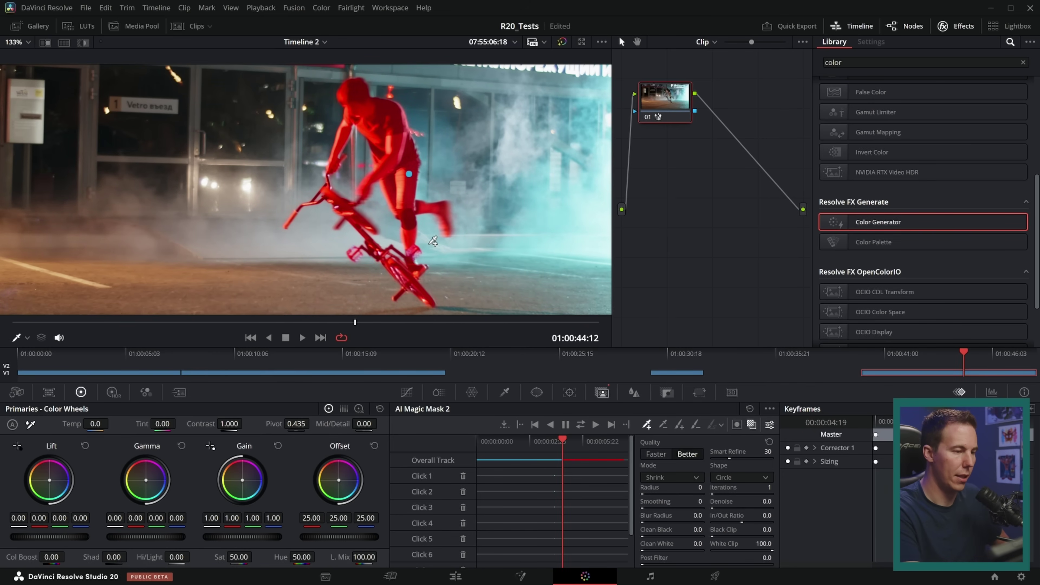
pyautogui.click(596, 426)
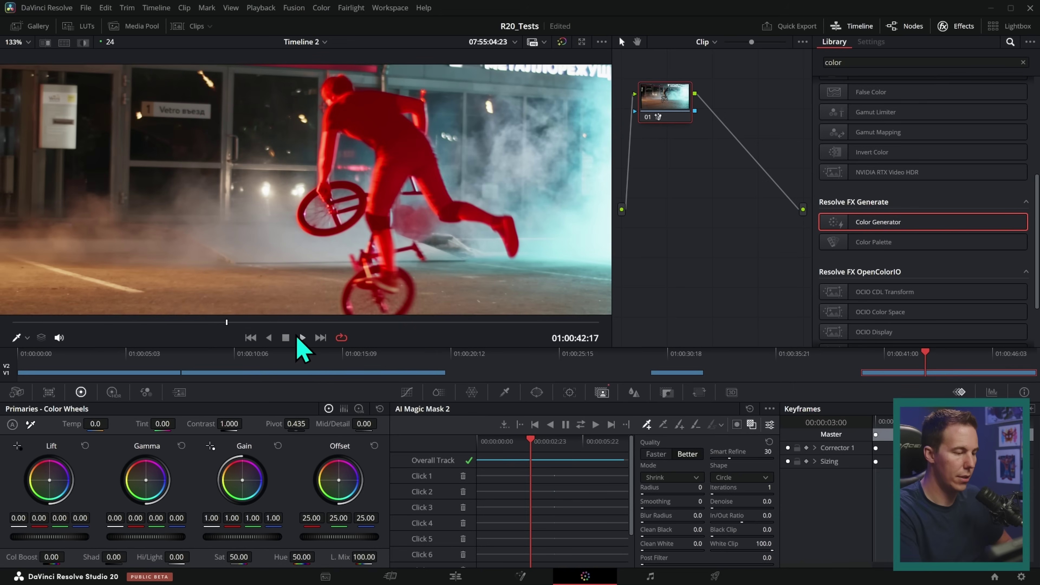
# Correct the rider's mask in the early part of the clip, track it backward, and play the result
pyautogui.moveTo(227, 322); pyautogui.dragTo(160, 322)
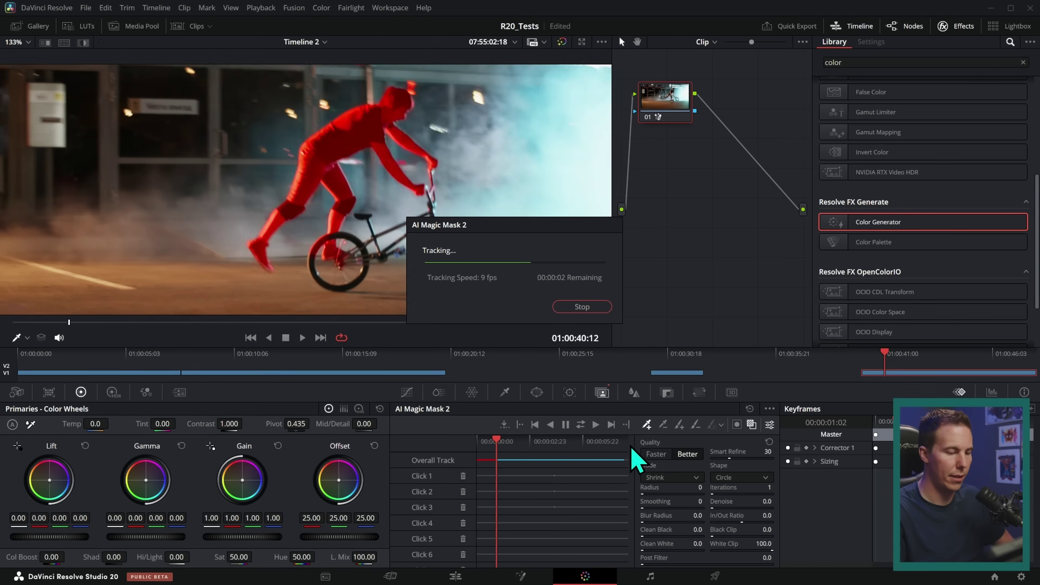
pyautogui.click(302, 337)
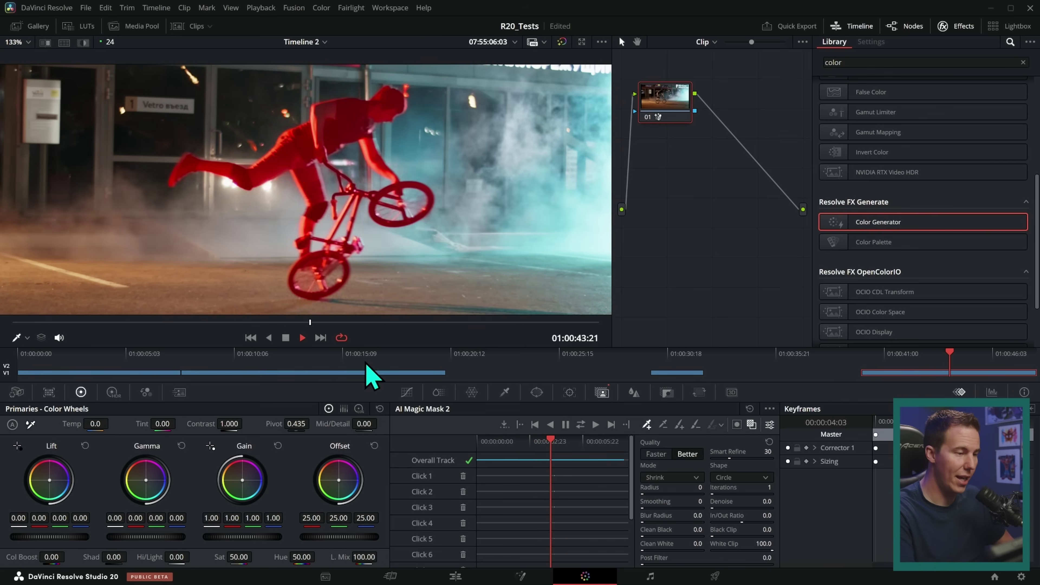
pyautogui.click(301, 338)
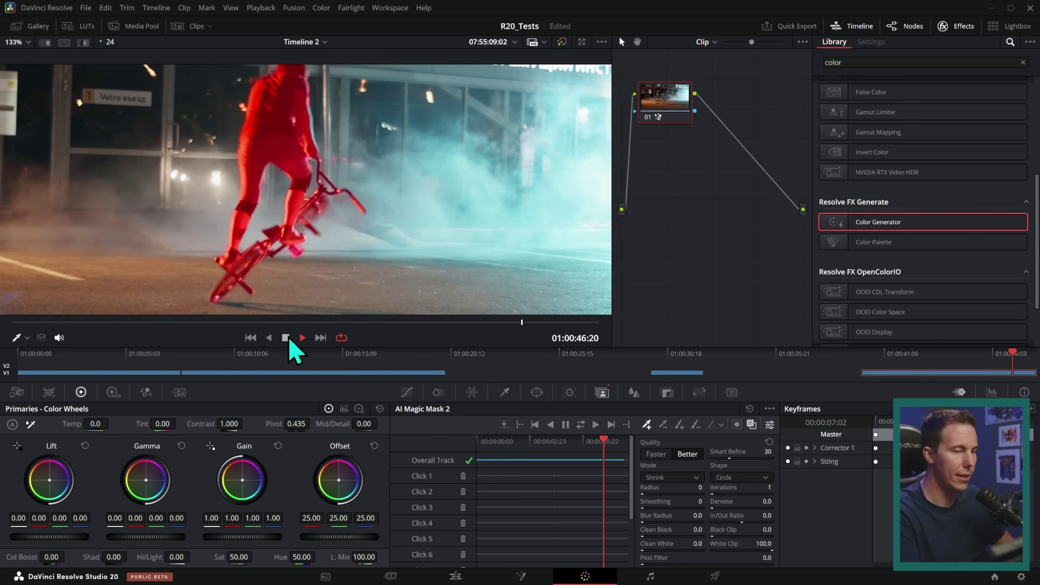
# Invert the mask to isolate the background, turn off the mask overlay, and fit the image in the viewer
pyautogui.click(737, 424)
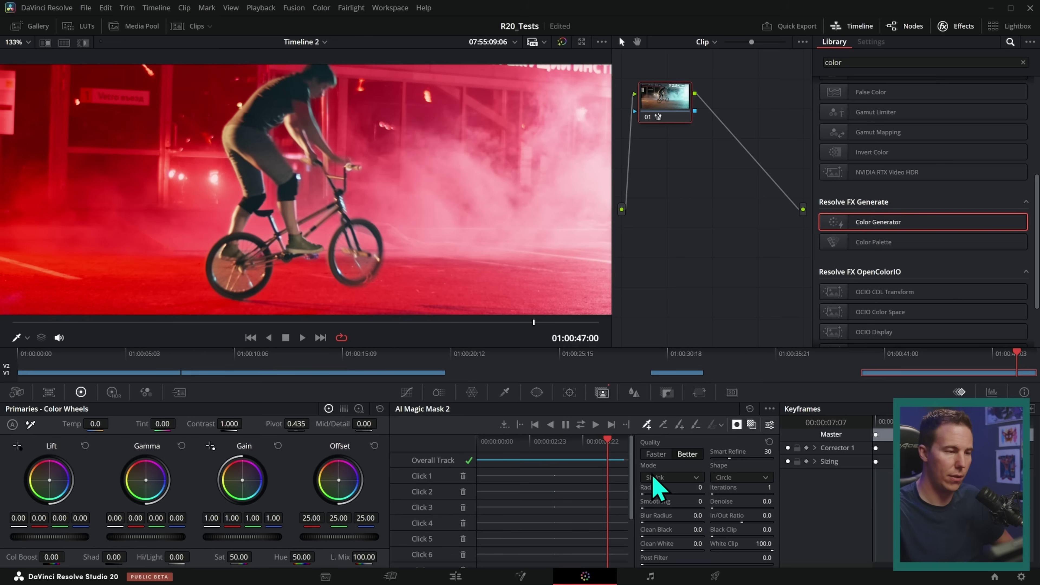
pyautogui.click(751, 424)
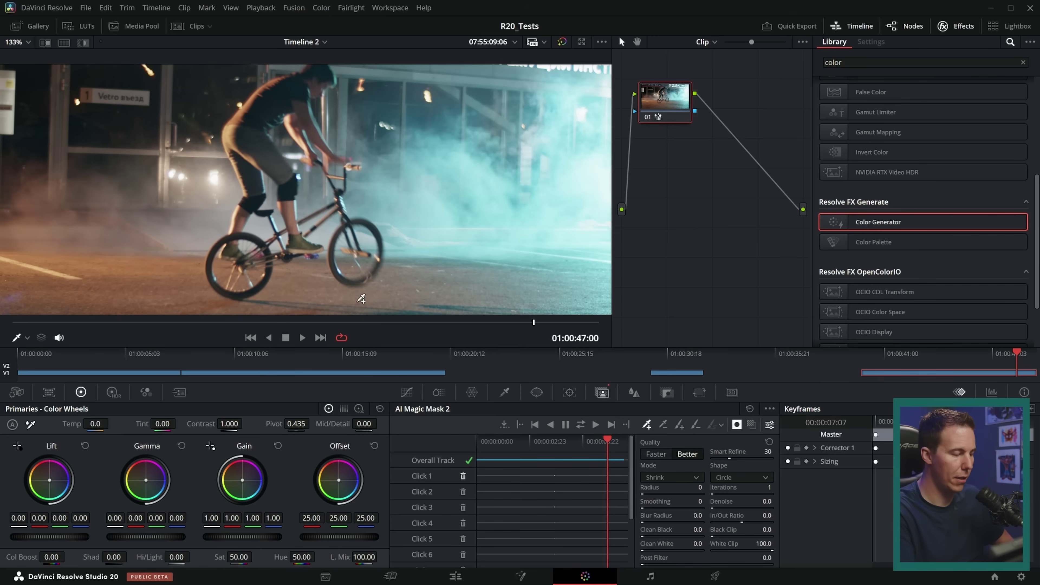
pyautogui.hotkey('shift', 'z')
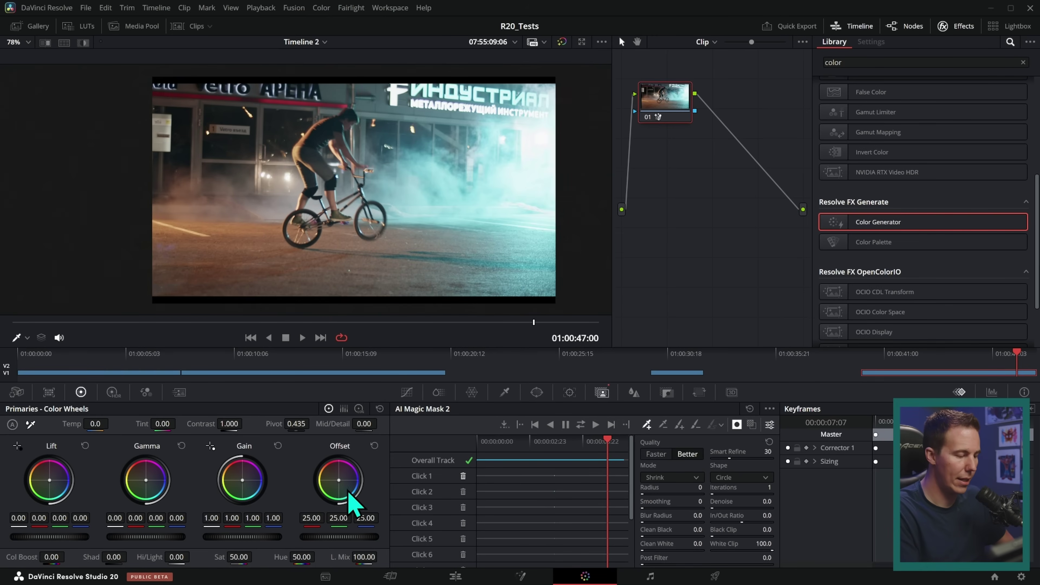
# Darken the background with Offset at 15.85 and Gamma at -0.03, tint it blue-purple, and play the clip full screen
pyautogui.moveTo(357, 537); pyautogui.dragTo(311, 536)
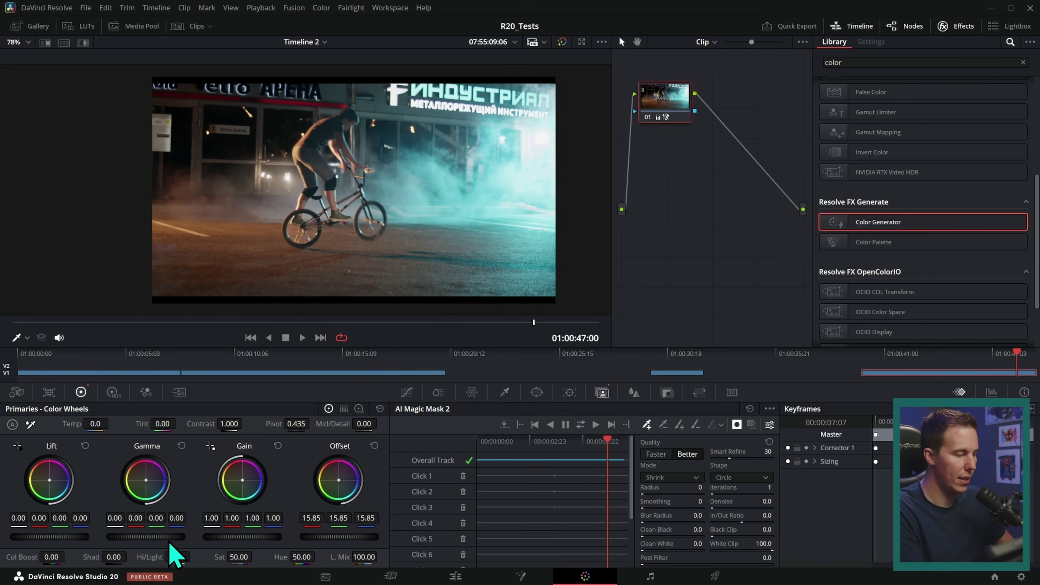
pyautogui.moveTo(165, 537); pyautogui.dragTo(151, 538)
pyautogui.moveTo(341, 481); pyautogui.dragTo(345, 481)
pyautogui.scroll(2, 395, 179)
pyautogui.click(250, 337)
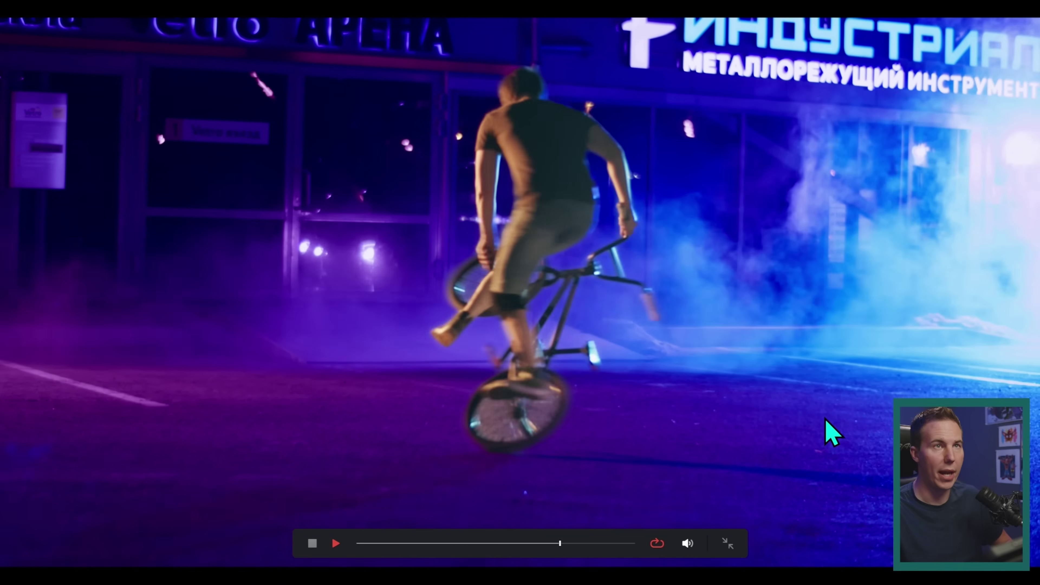
# Reset the Offset wheel and push the background to a bright magenta, about 96.42 red, -3.28 green and 93.56 blue
pyautogui.click(374, 446)
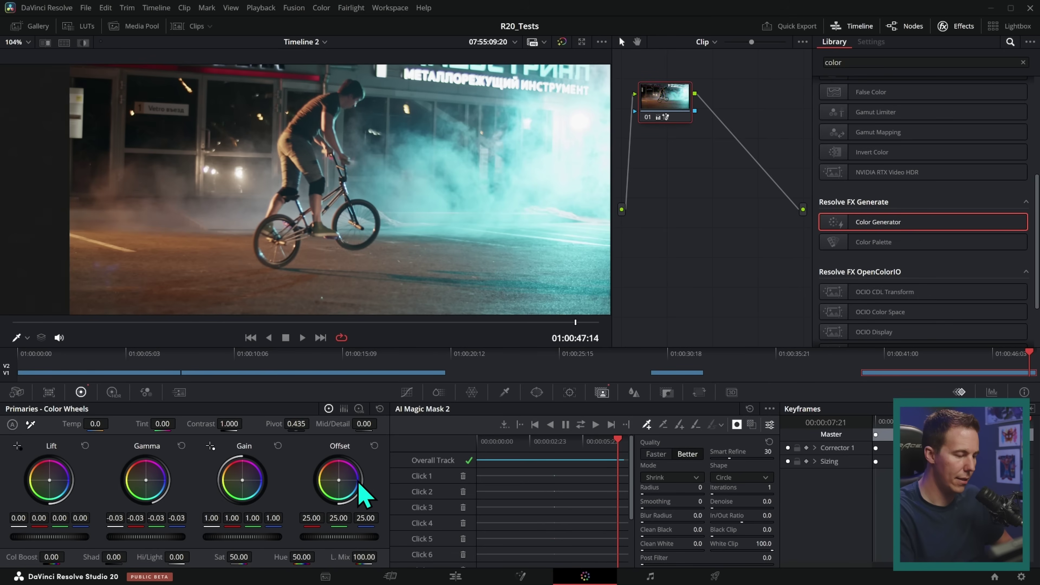
pyautogui.moveTo(362, 495); pyautogui.dragTo(351, 465)
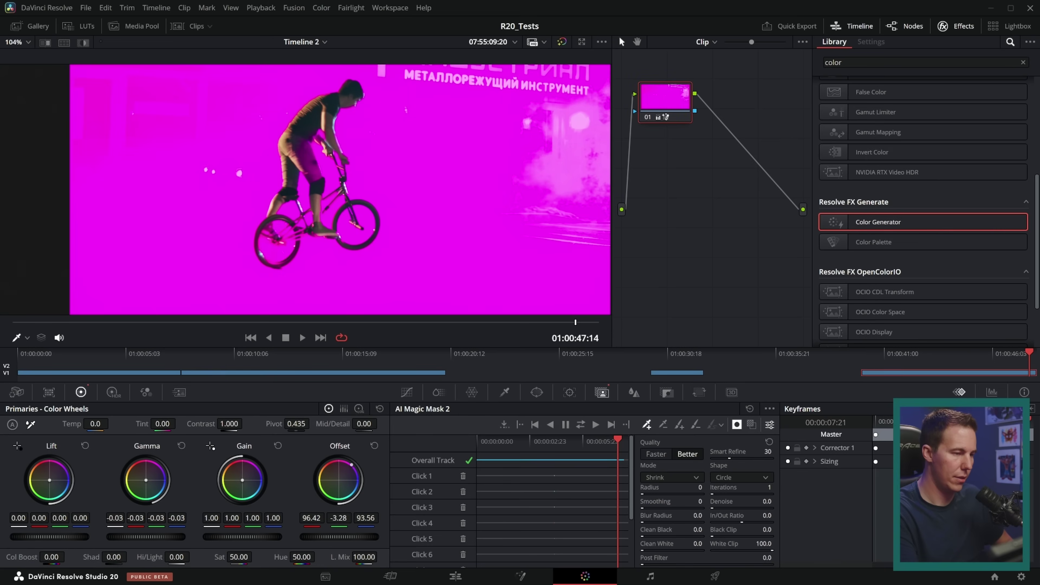